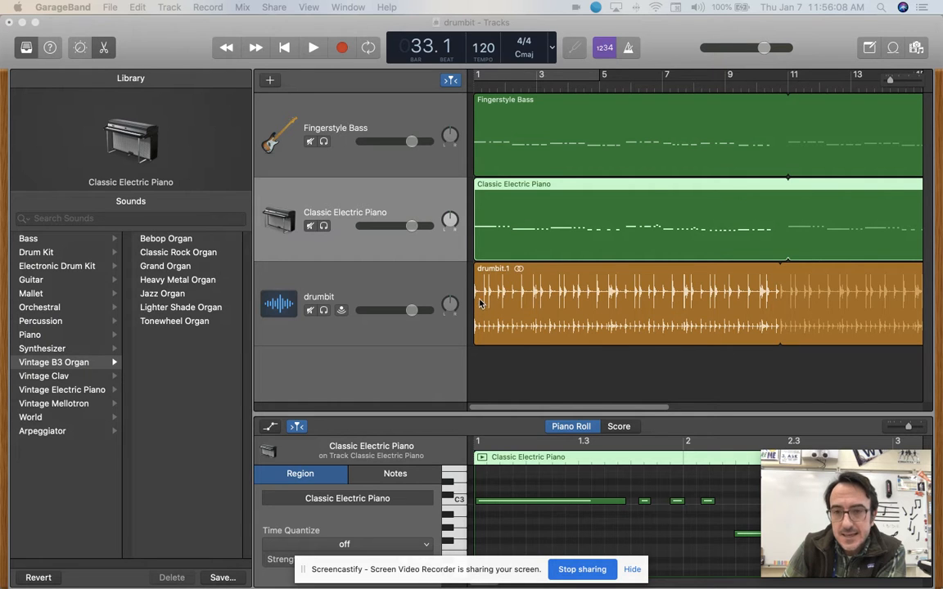
Review the whole arrangement and the library sounds assigned to the Fingerstyle Bass and Classic Electric Piano tracks.
scroll(622, 301, "right", 3)
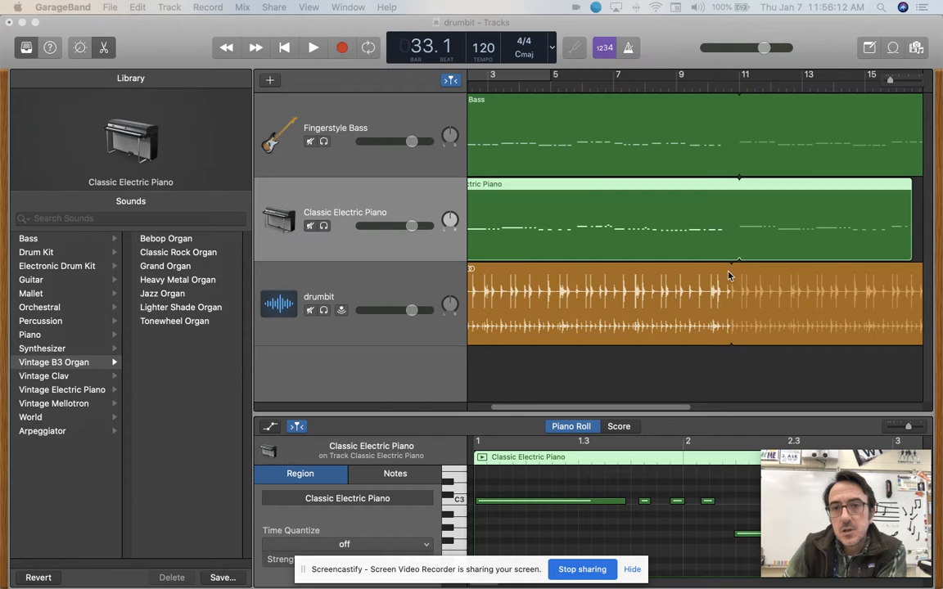
scroll(622, 290, "right", 10)
scroll(695, 296, "right", 2)
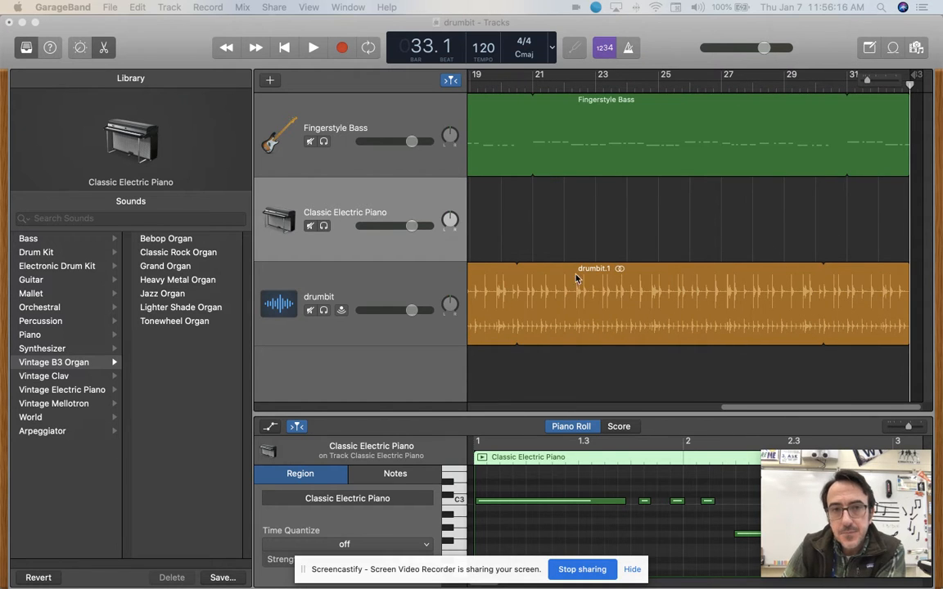
scroll(573, 274, "left", 12)
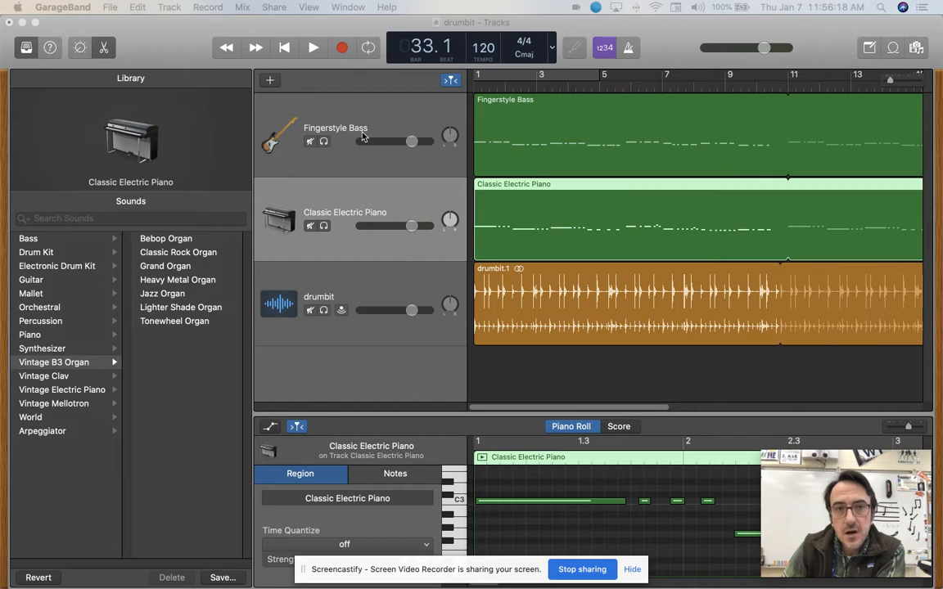
left_click(368, 133)
left_click(388, 186)
left_click(398, 106)
left_click(401, 207)
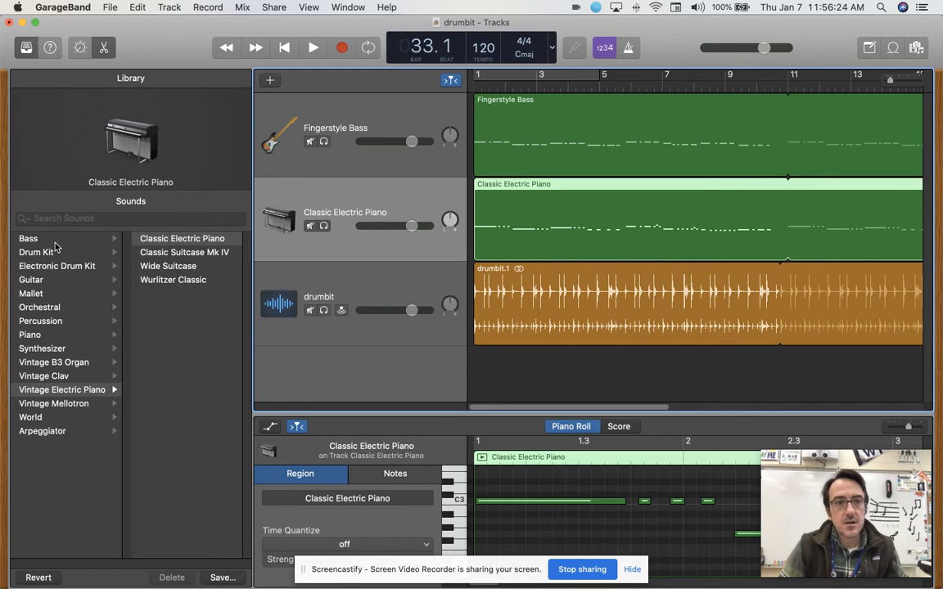
left_click(156, 371)
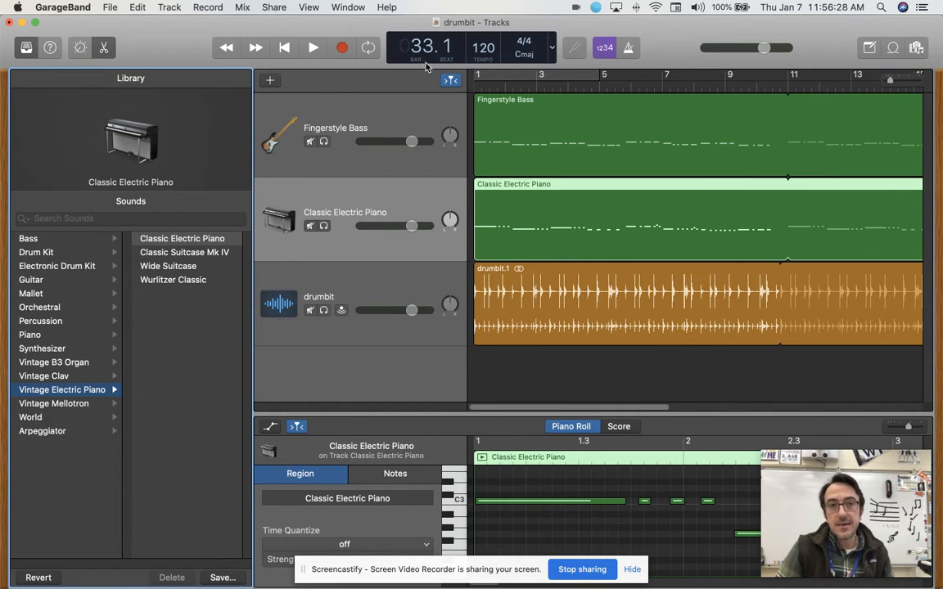
Show Musical Typing for the Classic Electric Piano track and play the A, S and K notes to test its sound.
left_click(337, 7)
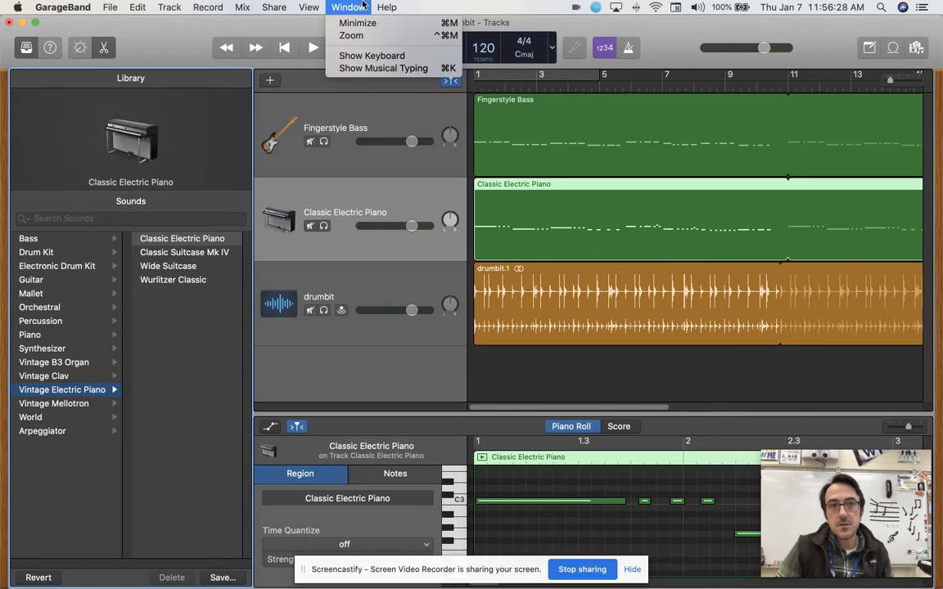
left_click(360, 68)
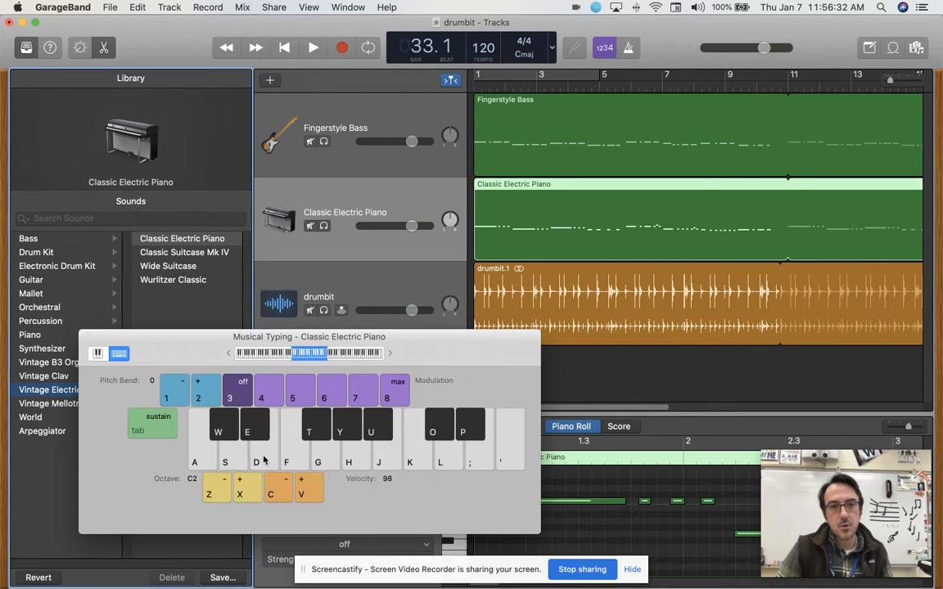
key("a")
key("s")
key("k")
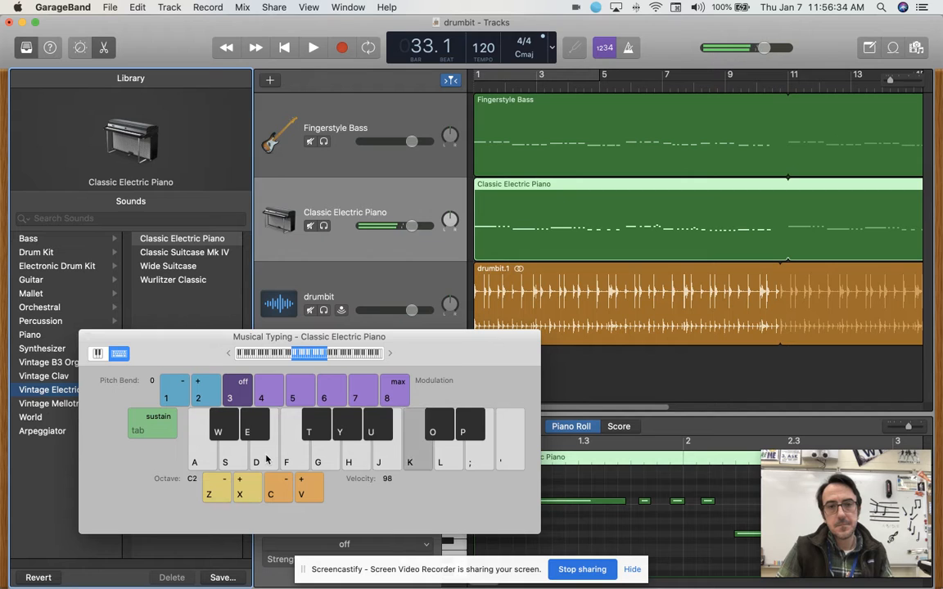
Change the Classic Electric Piano track's sound to Wurlitzer Classic from the Vintage Electric Piano category, and close Musical Typing.
left_click_drag(454, 347, 514, 373)
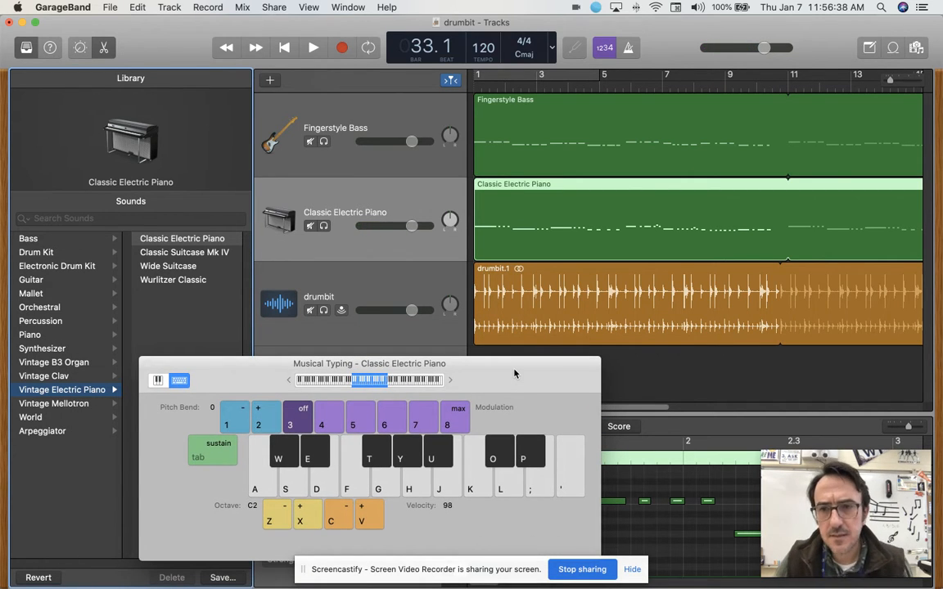
left_click_drag(257, 368, 409, 27)
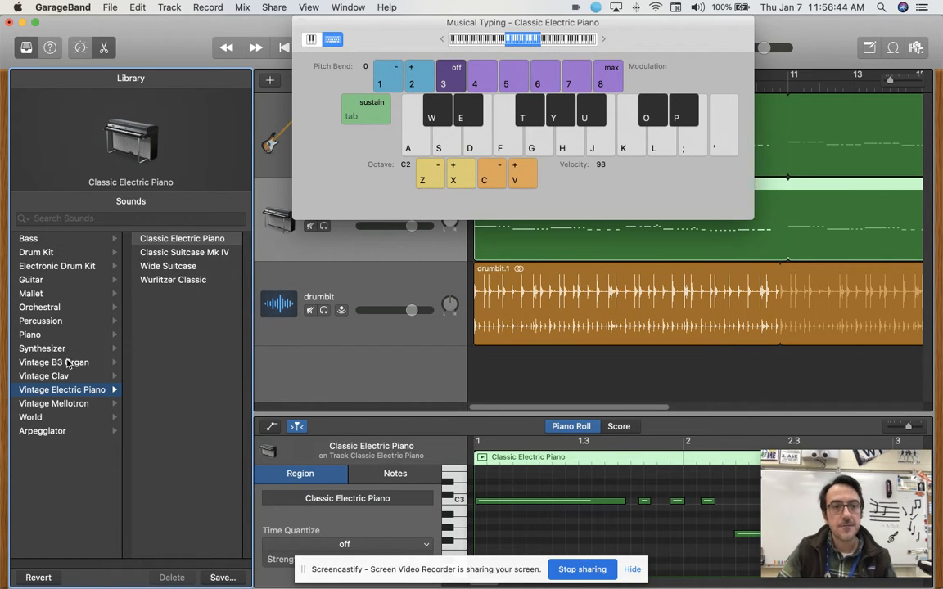
left_click(67, 362)
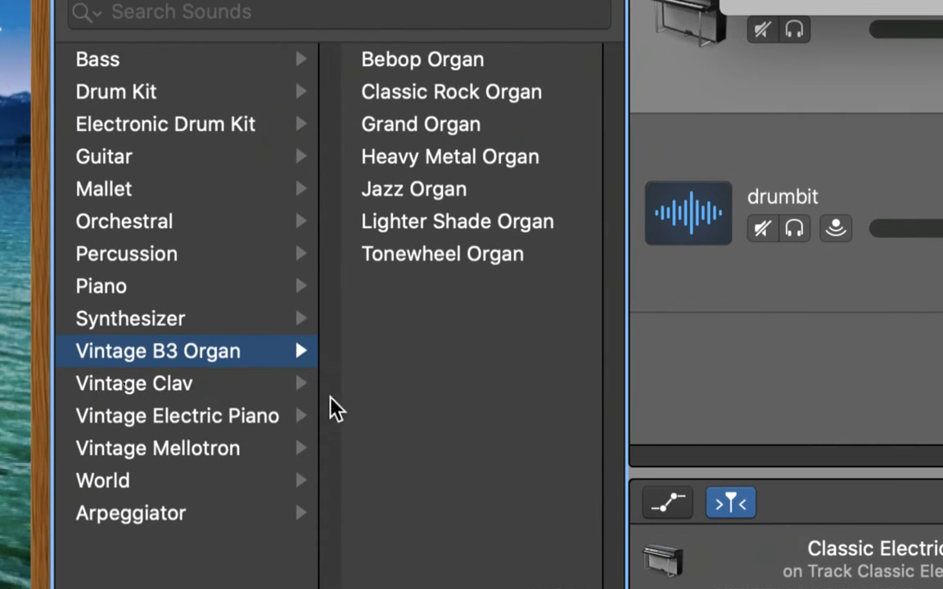
left_click(102, 382)
left_click(206, 416)
left_click(203, 360)
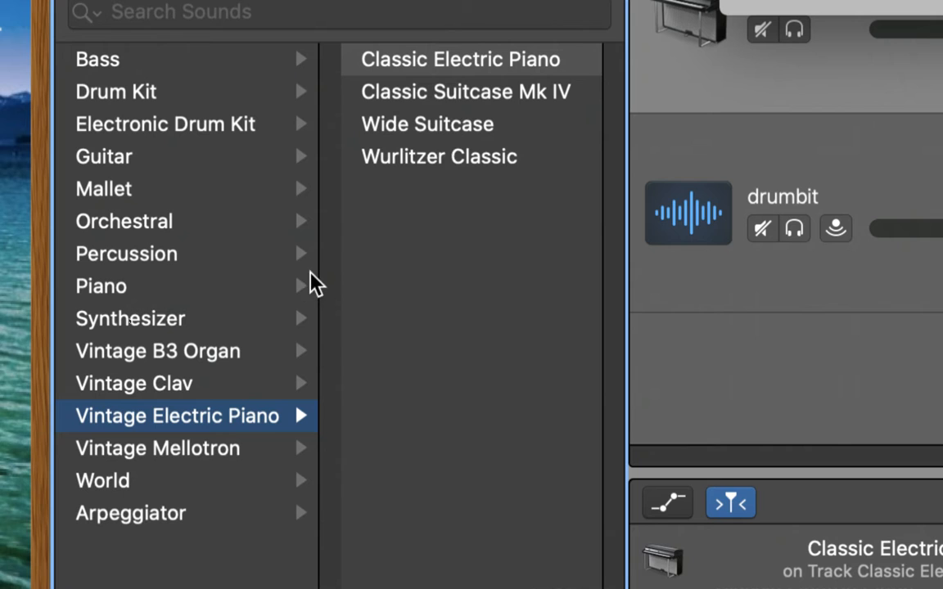
left_click(435, 156)
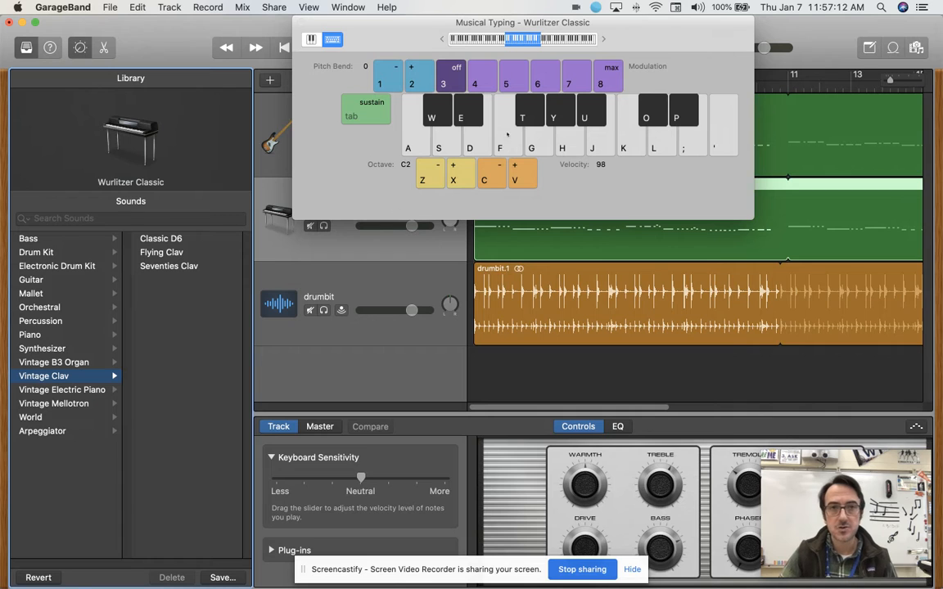
left_click_drag(389, 23, 251, 23)
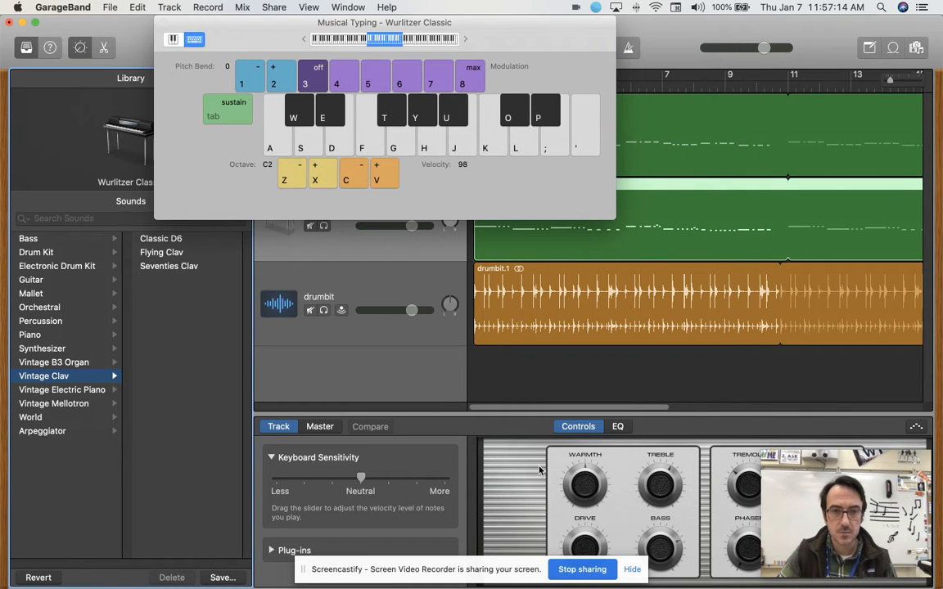
left_click(163, 23)
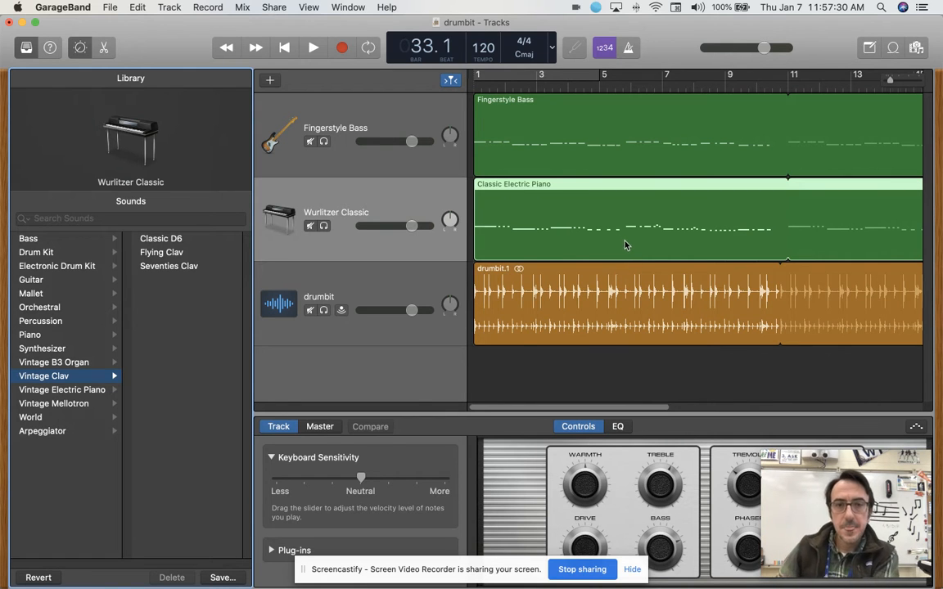
Extend the end of the project beyond bar 33 to around bar 60.
scroll(630, 244, "right", 10)
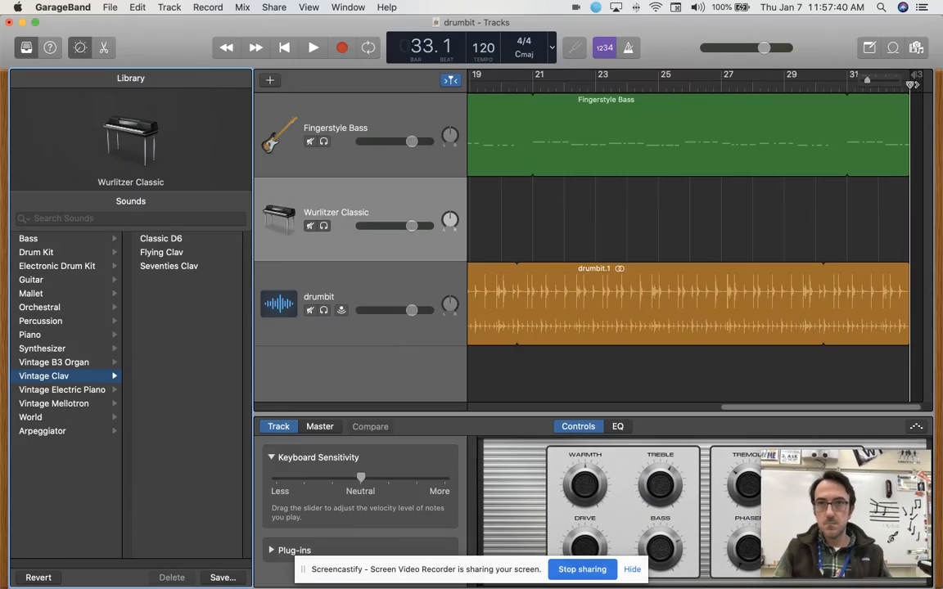
mouse_move(941, 3)
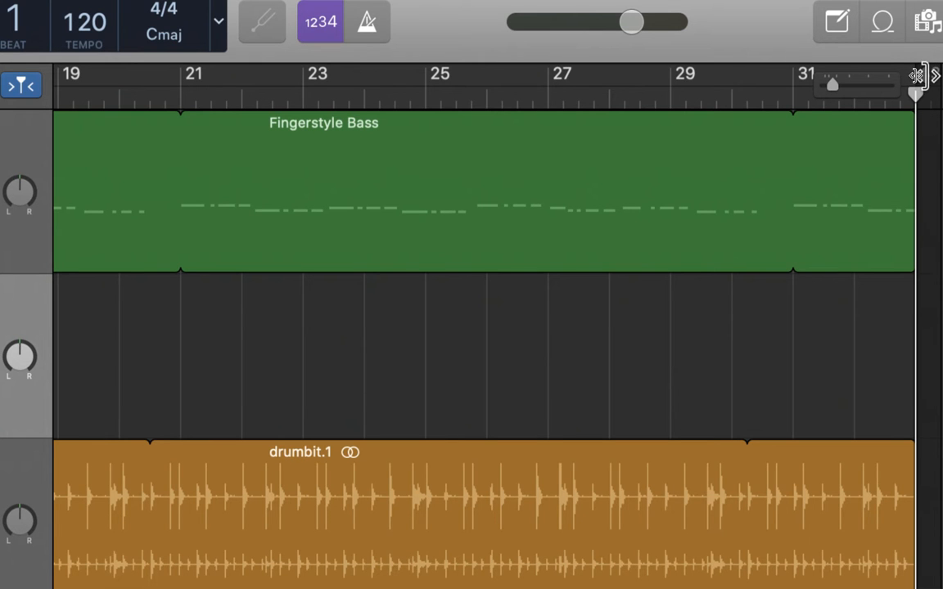
left_click(916, 76)
left_click_drag(916, 76, 934, 77)
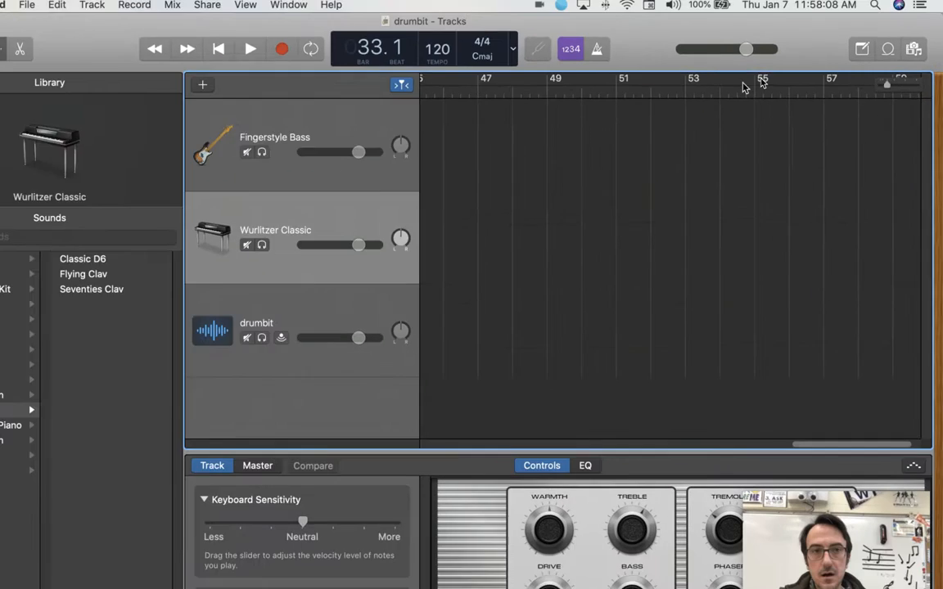
scroll(783, 211, "left", 15)
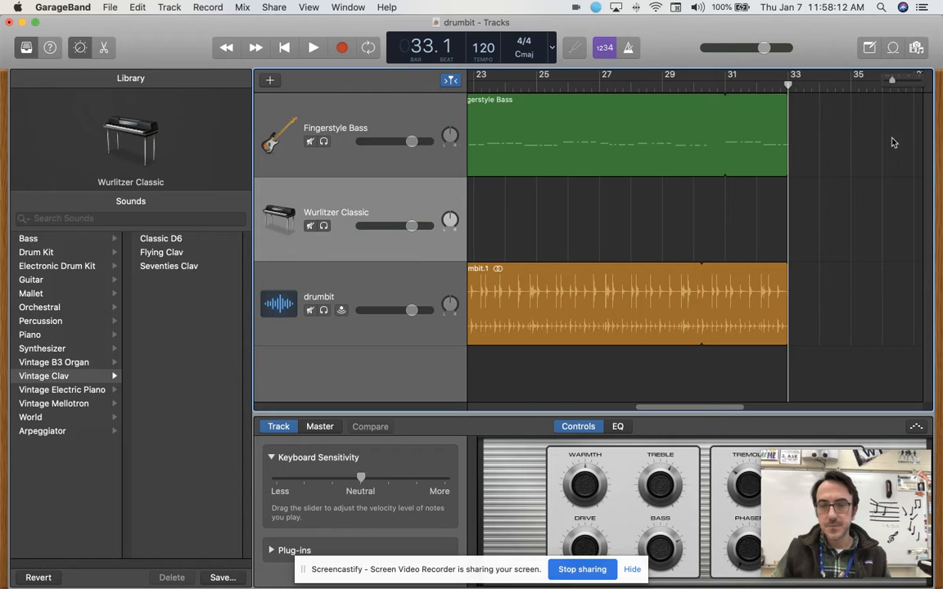
scroll(836, 126, "right", 15)
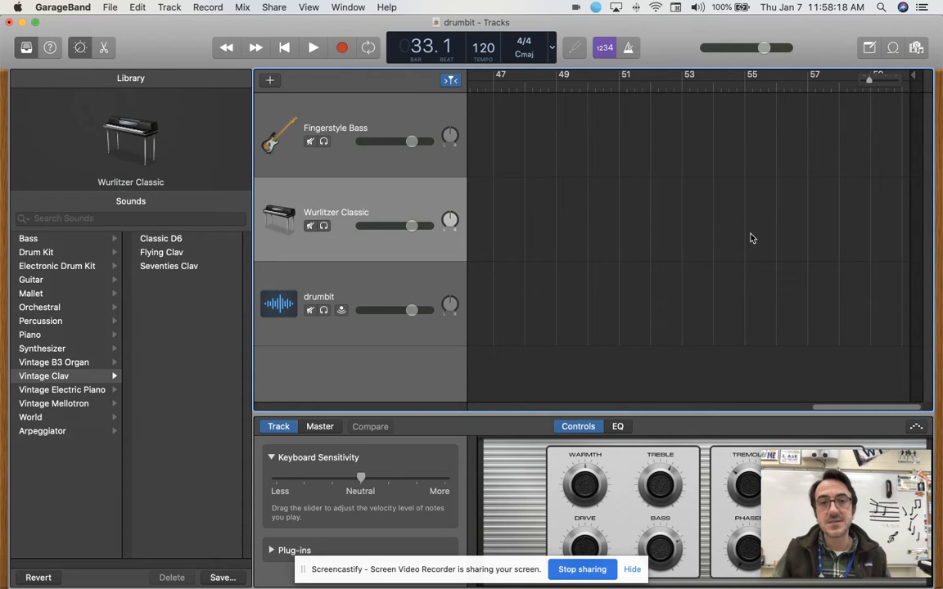
scroll(621, 185, "left", 20)
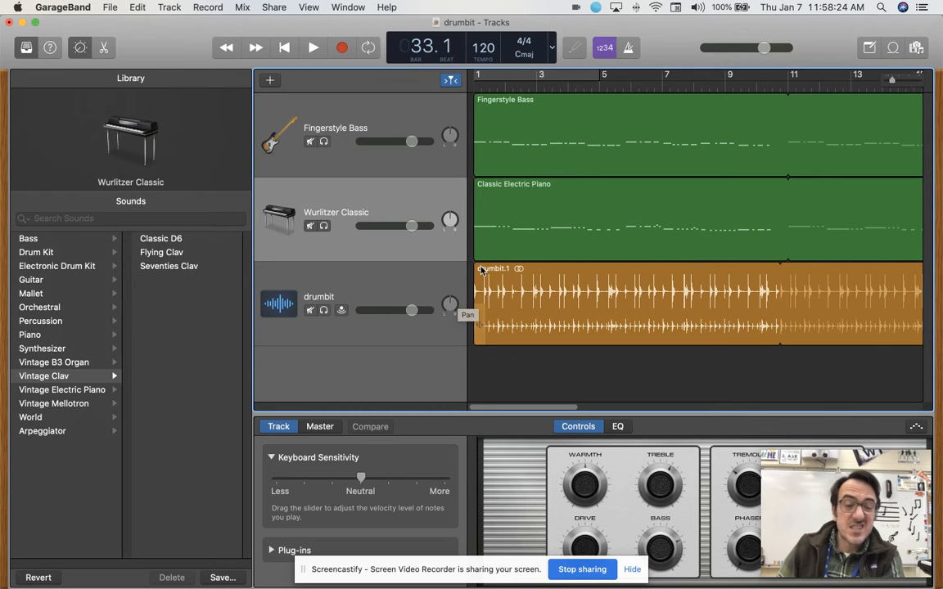
Hide the screen-sharing notice and open the Classic Electric Piano region in the Piano Roll.
left_click(631, 569)
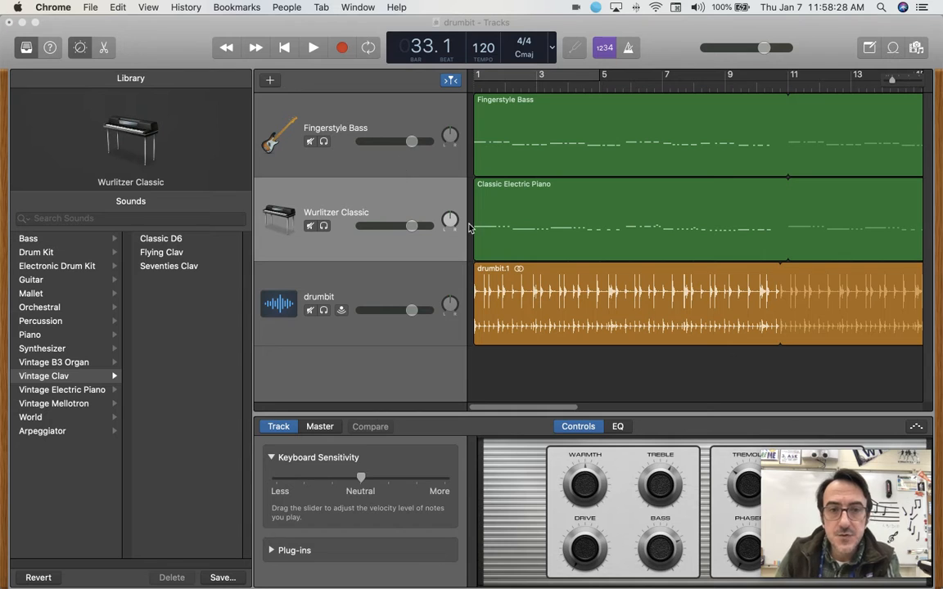
left_click(512, 203)
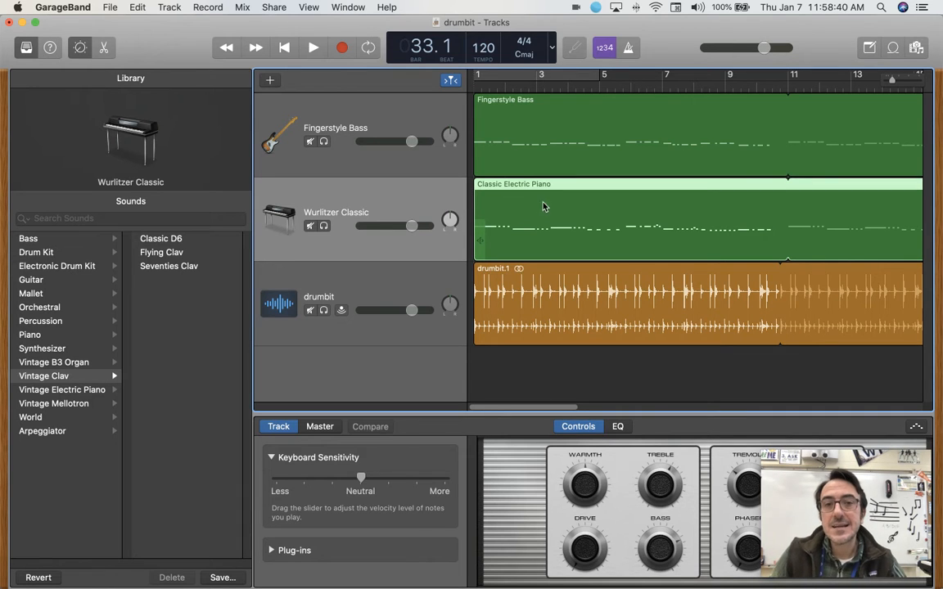
double_click(508, 207)
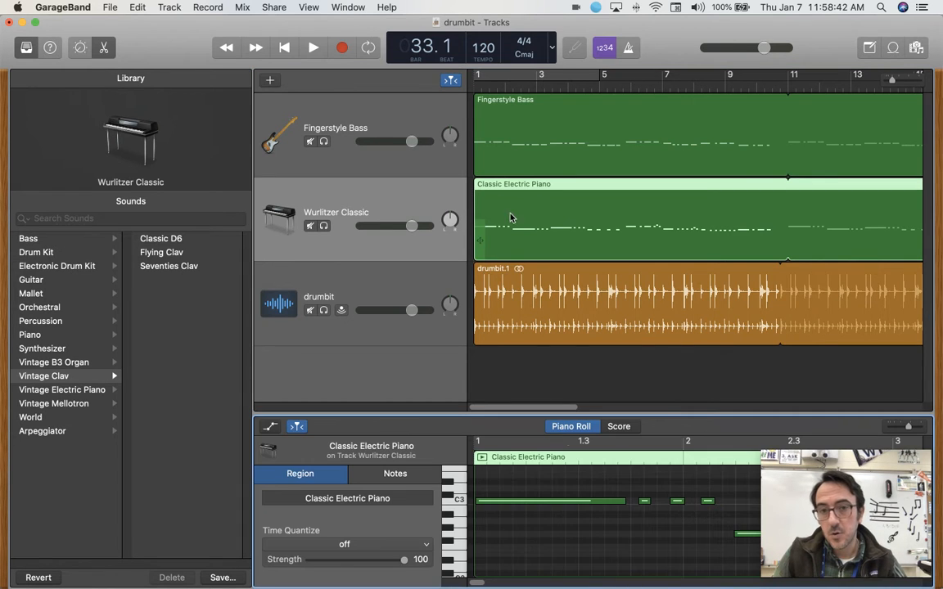
left_click_drag(791, 533, 553, 526)
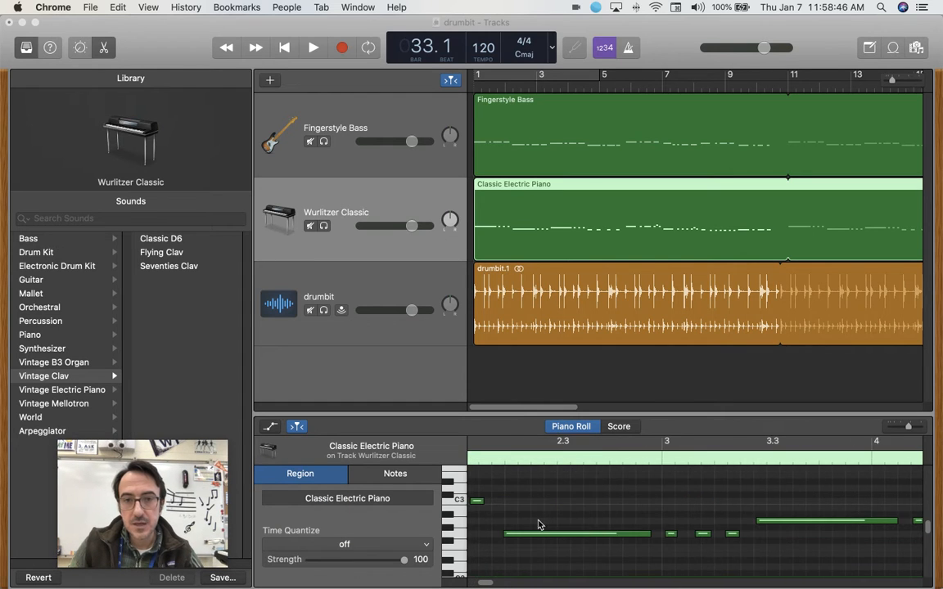
Audition the pitches around C3 on the Piano Roll keyboard, finishing with all the C3 notes selected.
left_click(459, 500)
left_click(461, 489)
left_click(461, 475)
left_click_drag(460, 488, 459, 500)
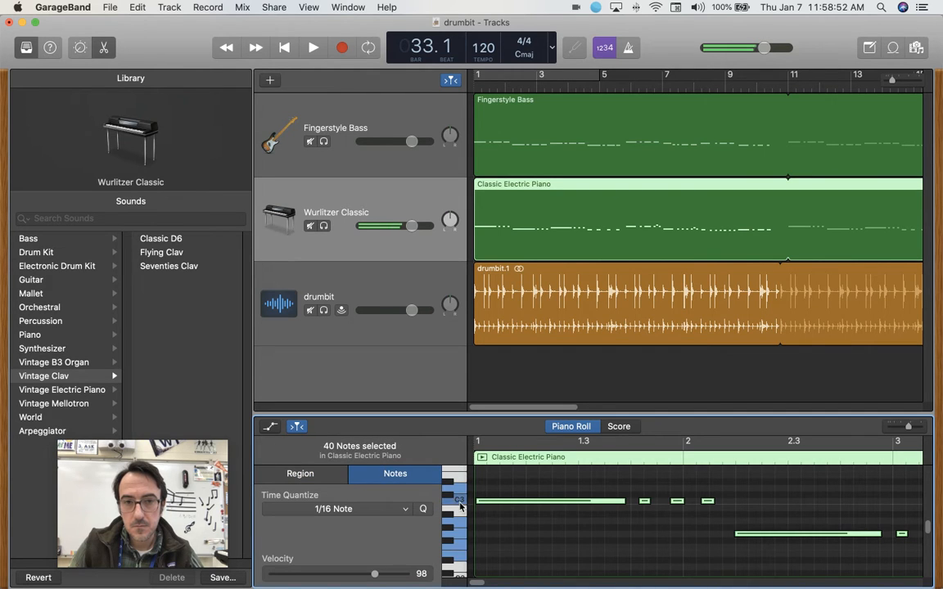
left_click(460, 501)
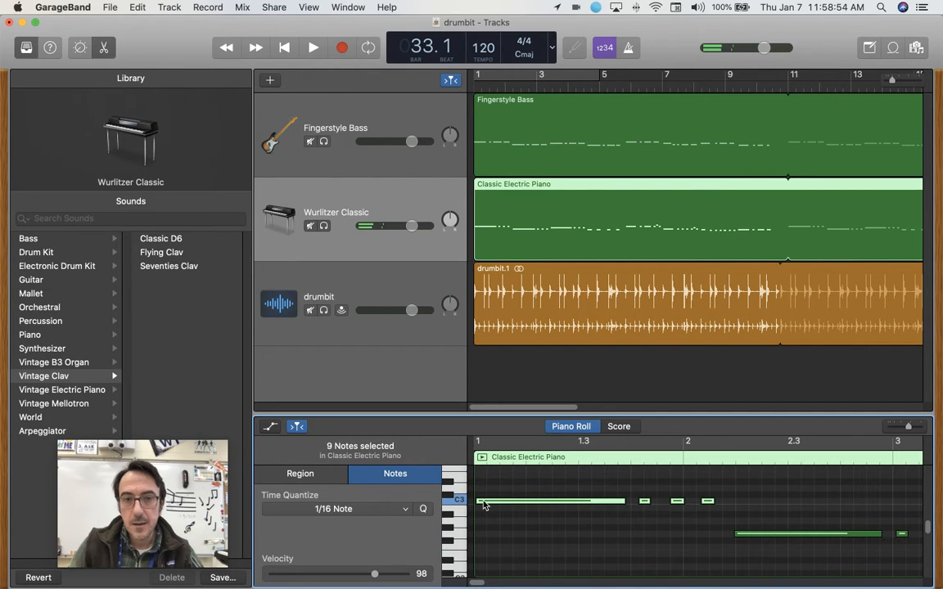
Audition individual notes of the Classic Electric Piano region between bars 2 and 4.
left_click(751, 536)
scroll(809, 539, "right", 3)
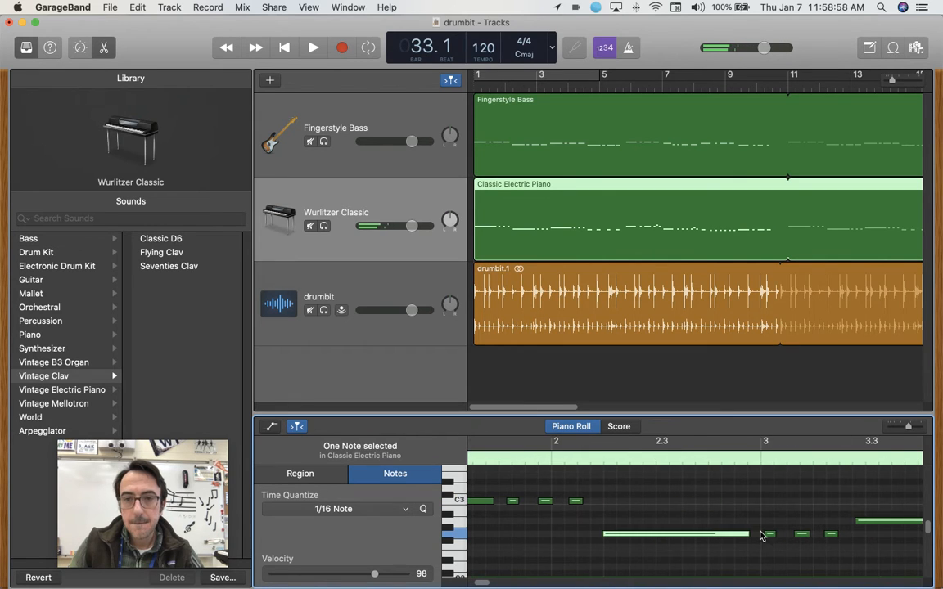
left_click(802, 533)
scroll(777, 531, "right", 5)
left_click(738, 522)
left_click(850, 520)
left_click(882, 548)
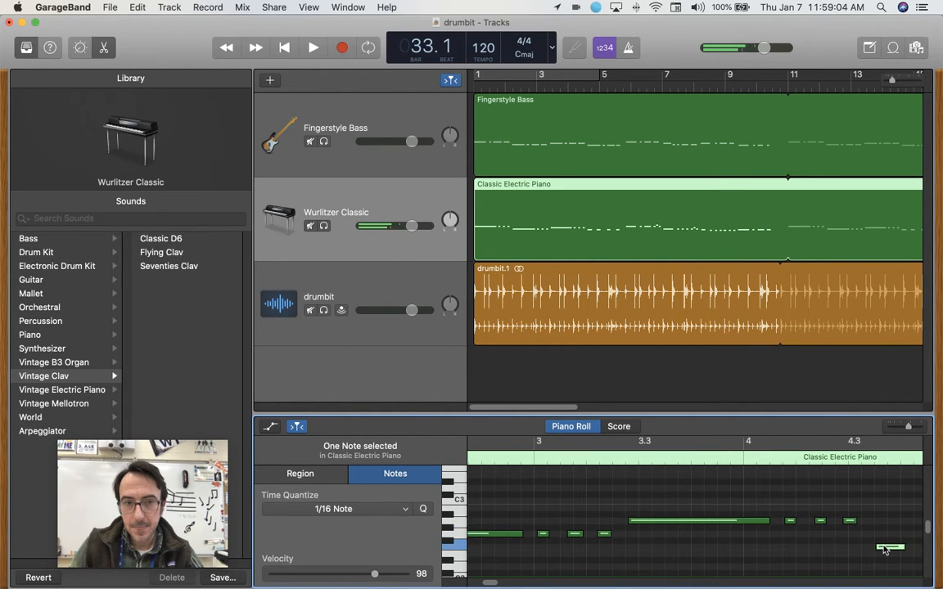
scroll(884, 550, "left", 10)
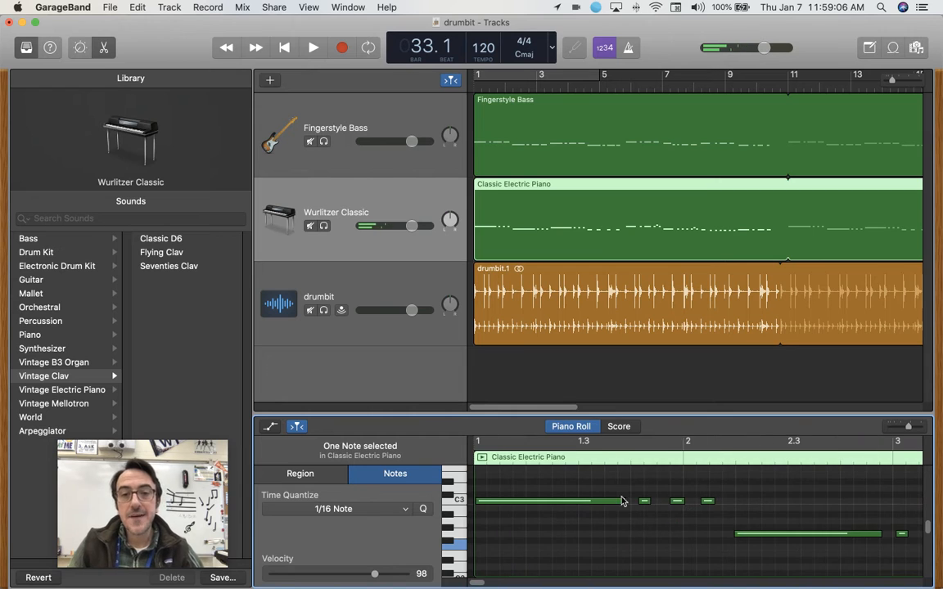
Shorten the opening C3 note slightly and add an A♯2 note at position 1.4.1.1 beneath the first short C3 note.
mouse_move(623, 499)
left_mouse_down()
mouse_move(585, 498)
mouse_move(615, 499)
left_mouse_up()
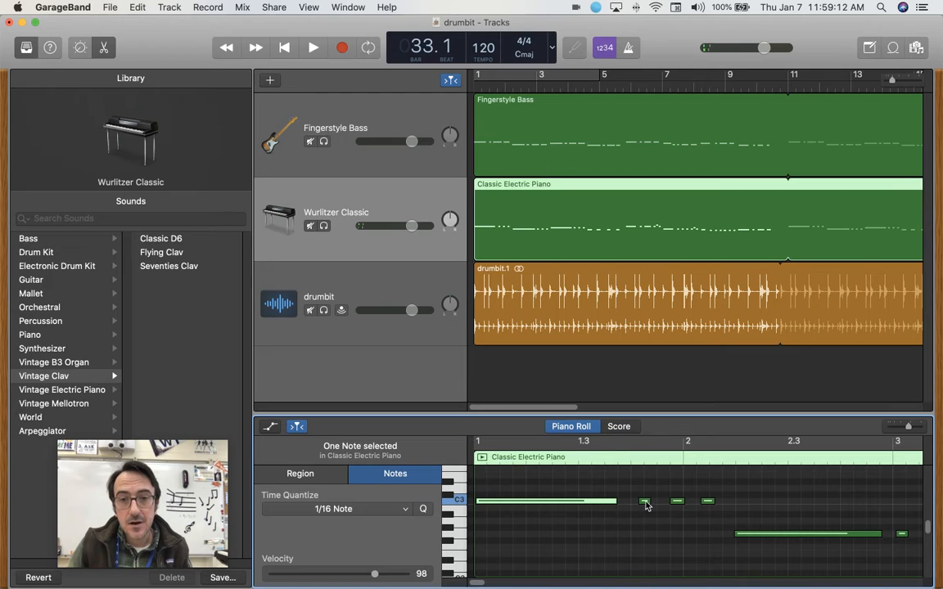
left_click(645, 501)
right_click(646, 513)
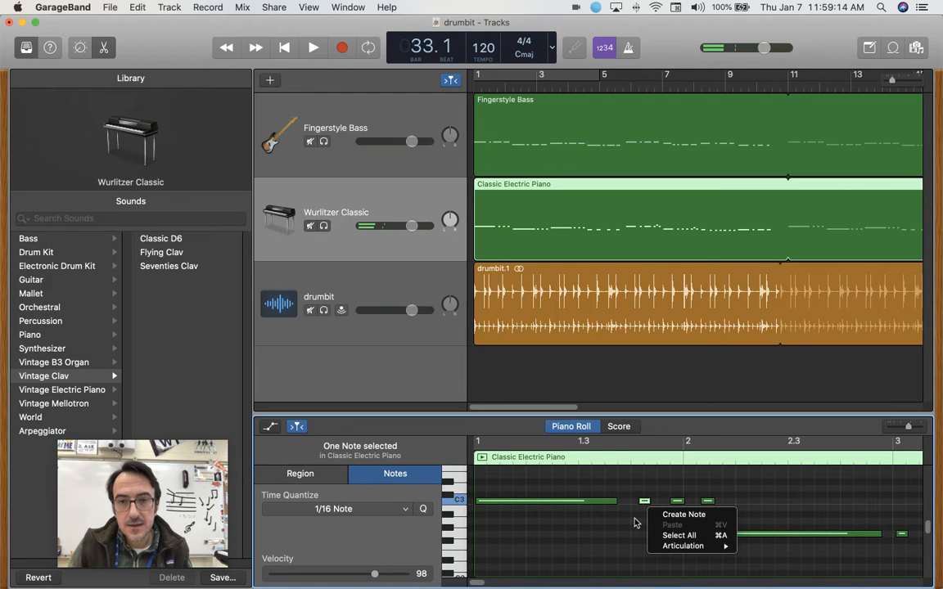
left_click(645, 521)
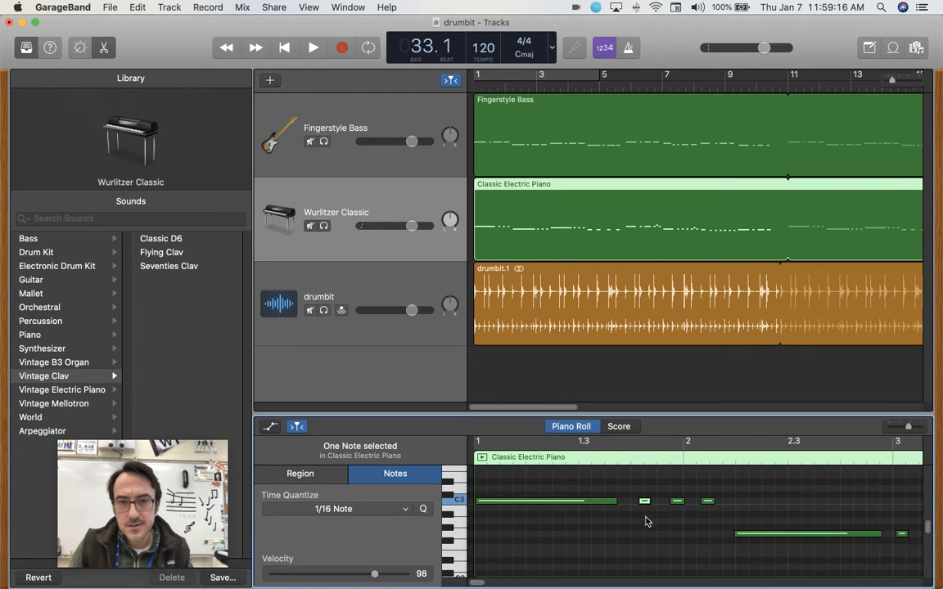
left_click(647, 515, "super")
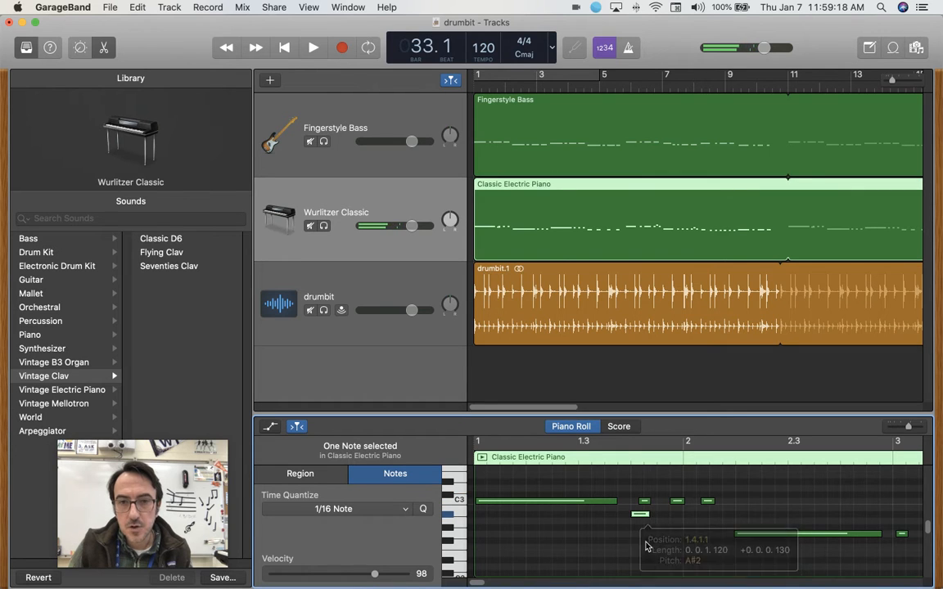
left_click(641, 525)
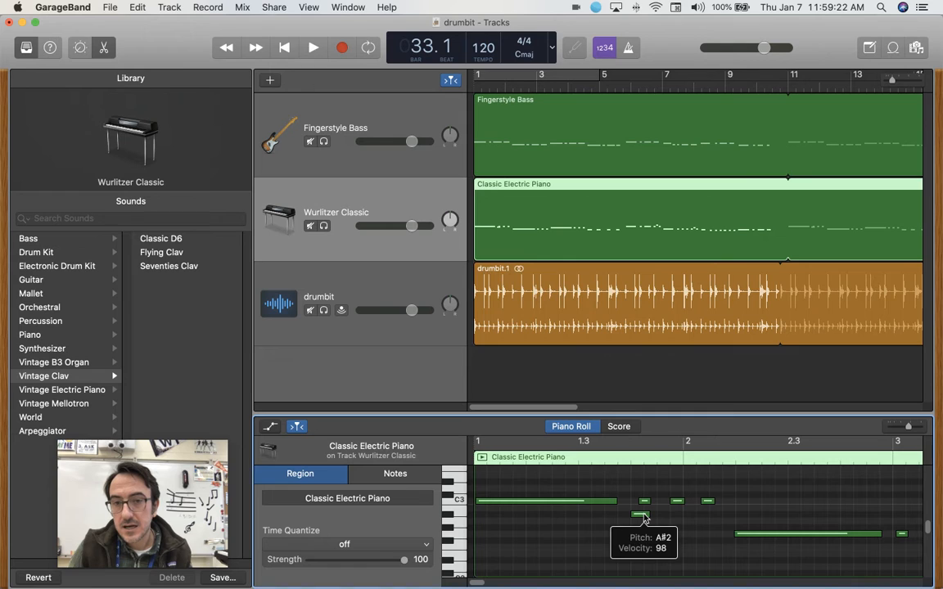
Delete the A♯2 note beneath the first short C3 note in the Classic Electric Piano region.
left_click(643, 517)
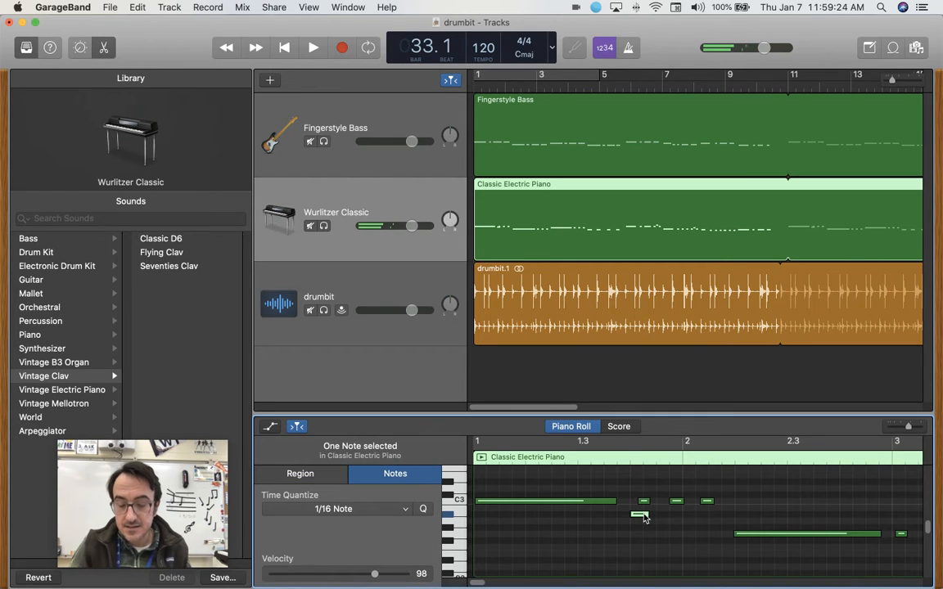
left_click(643, 501)
left_click(639, 515)
key("Delete")
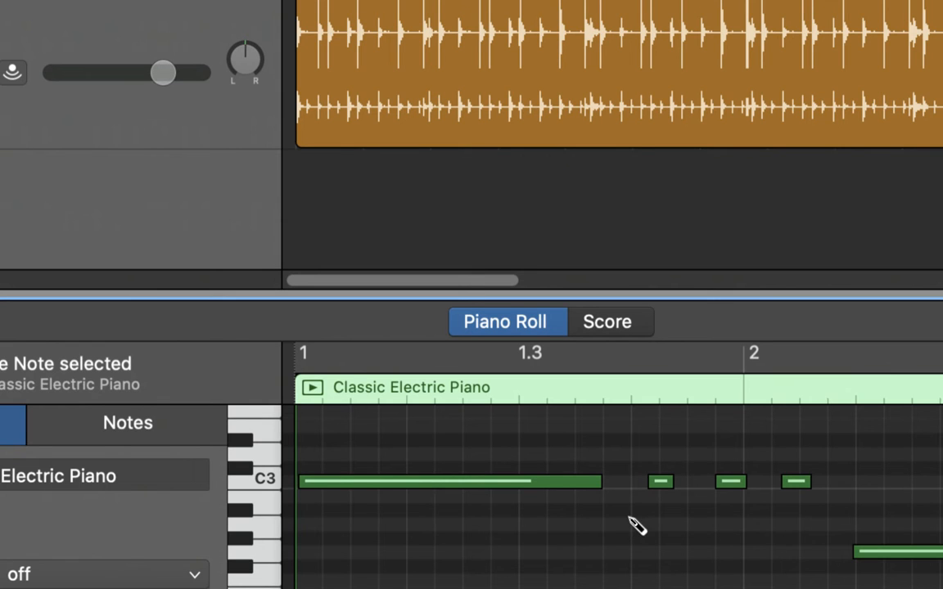
Add a long A2 note beneath the opening C3, plus an A2 and a G2 starting at position 1.4.2.1.
left_click_drag(327, 523, 606, 531)
left_click(665, 528)
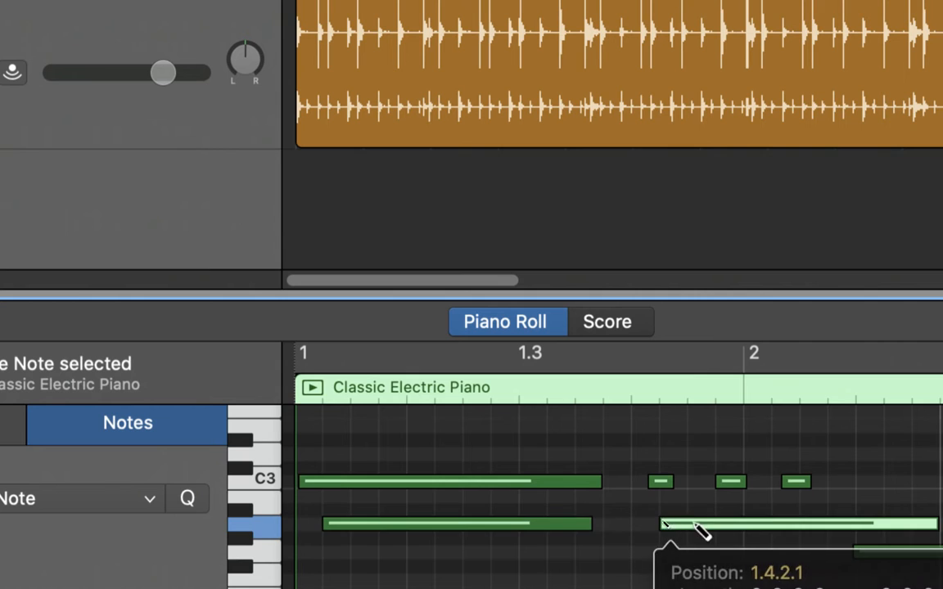
left_click(643, 550)
left_click(661, 551, "super")
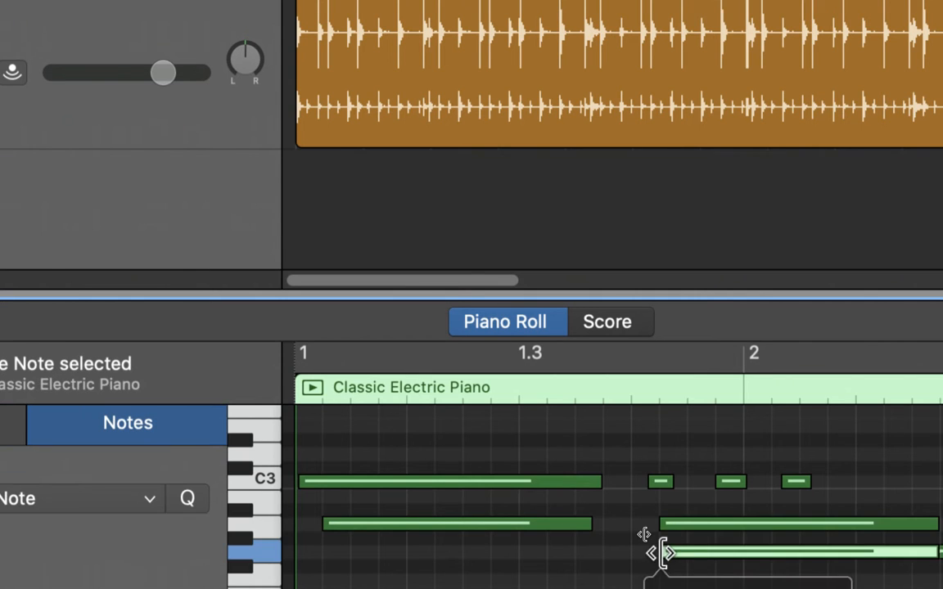
Add a row of five short, spaced E3 notes above the C3 notes, running from bar 1 to the start of bar 2.
scroll(583, 549, "down", 5)
scroll(583, 550, "up", 3)
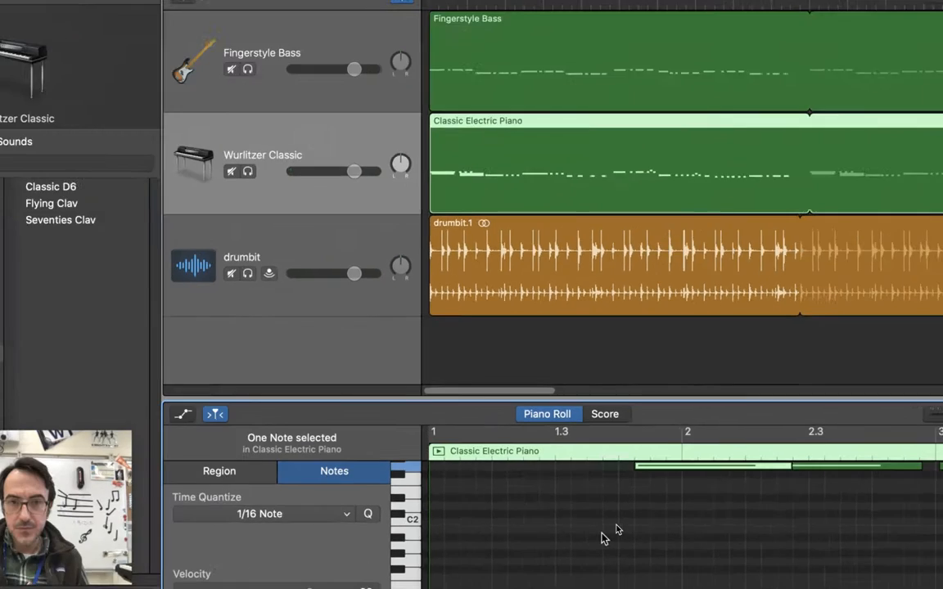
scroll(597, 532, "up", 5)
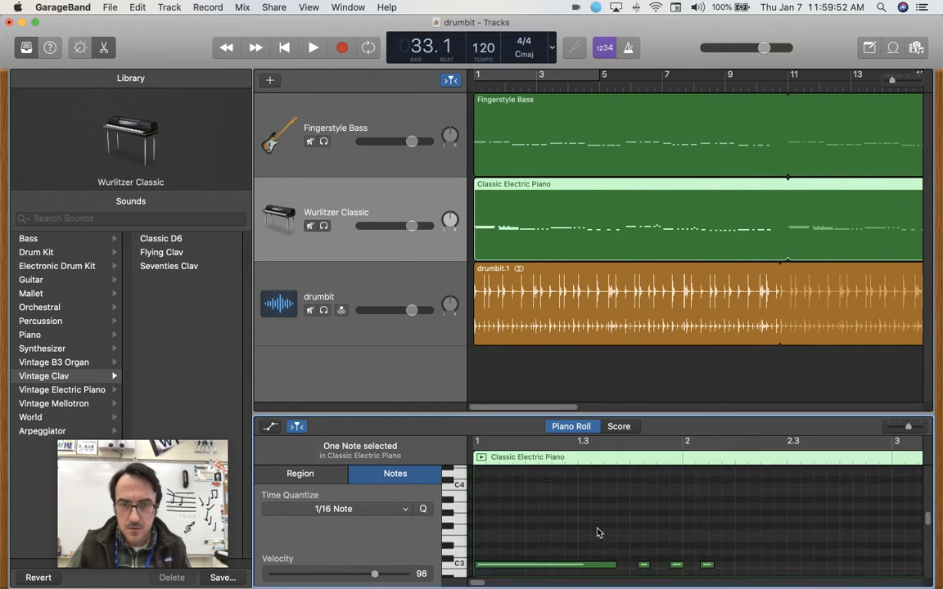
left_click(518, 489)
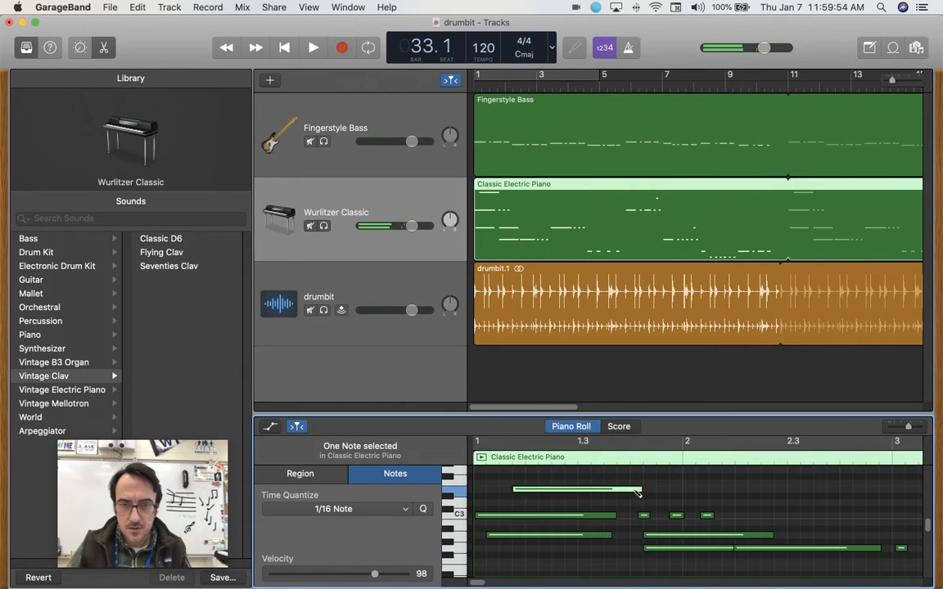
left_click_drag(642, 488, 531, 487)
left_click(568, 491, "super")
left_click(606, 491, "super")
left_click(644, 491, "super")
left_click(692, 491, "super")
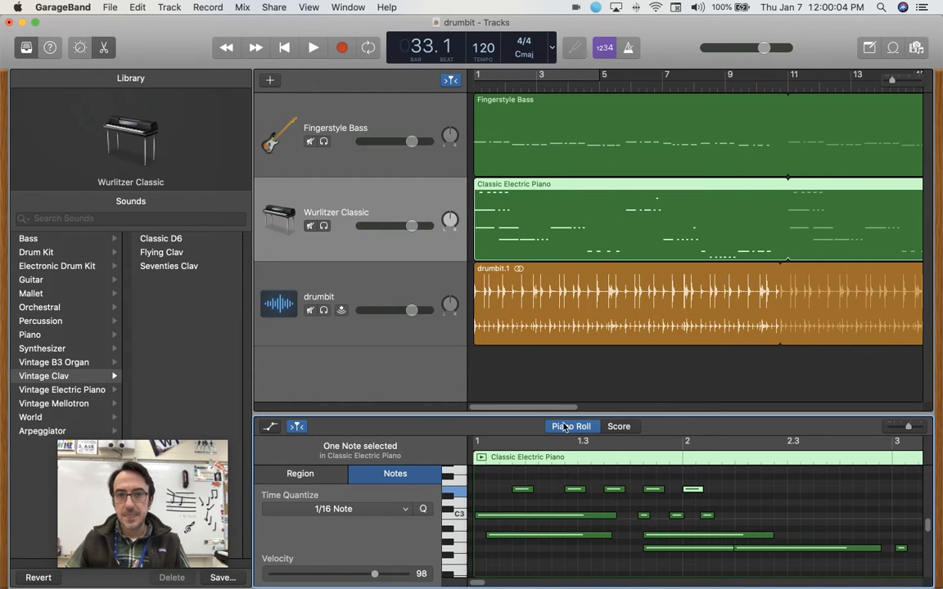
Examine the Classic Electric Piano region as music notation across bars 1 to 4.
left_click(619, 426)
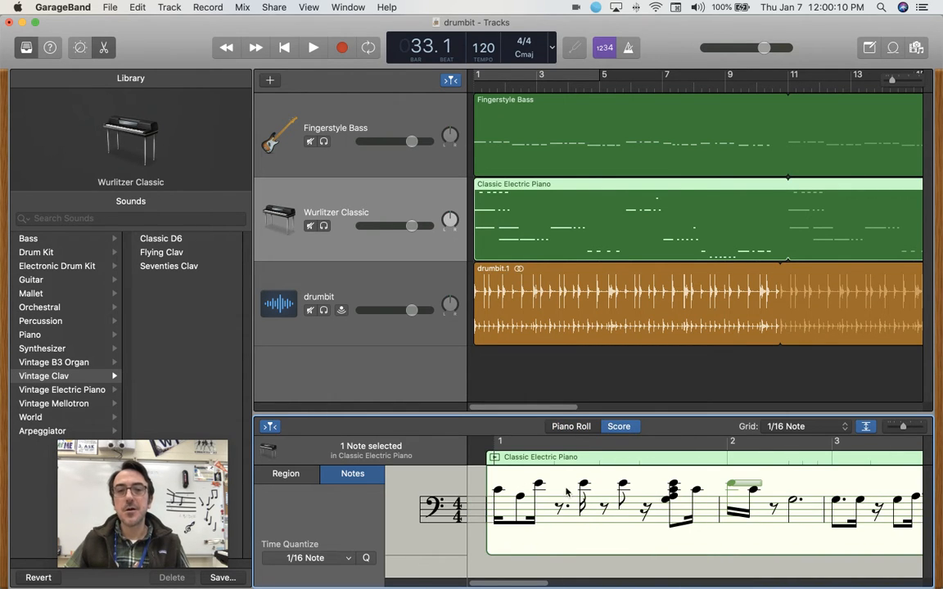
scroll(609, 497, "right", 5)
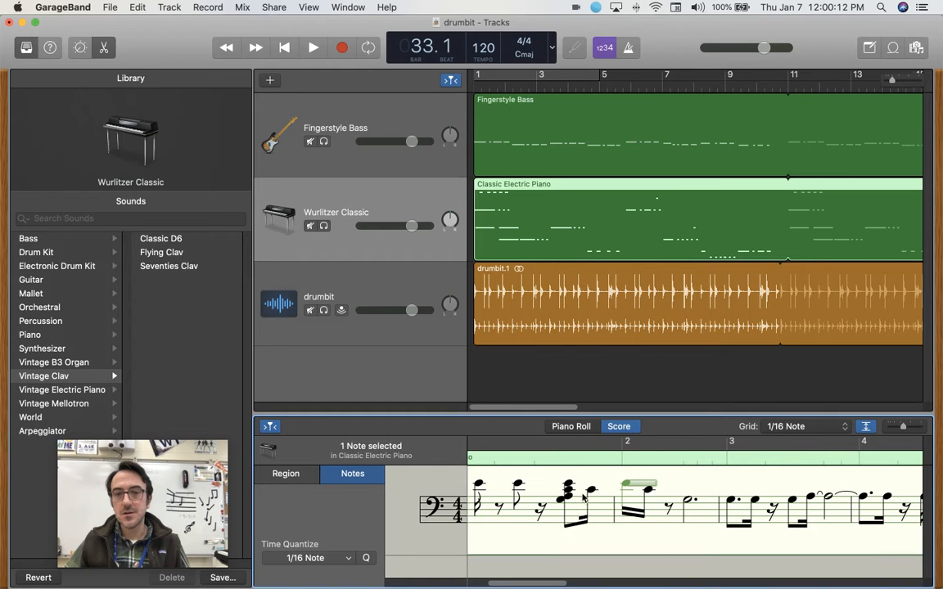
scroll(640, 491, "right", 5)
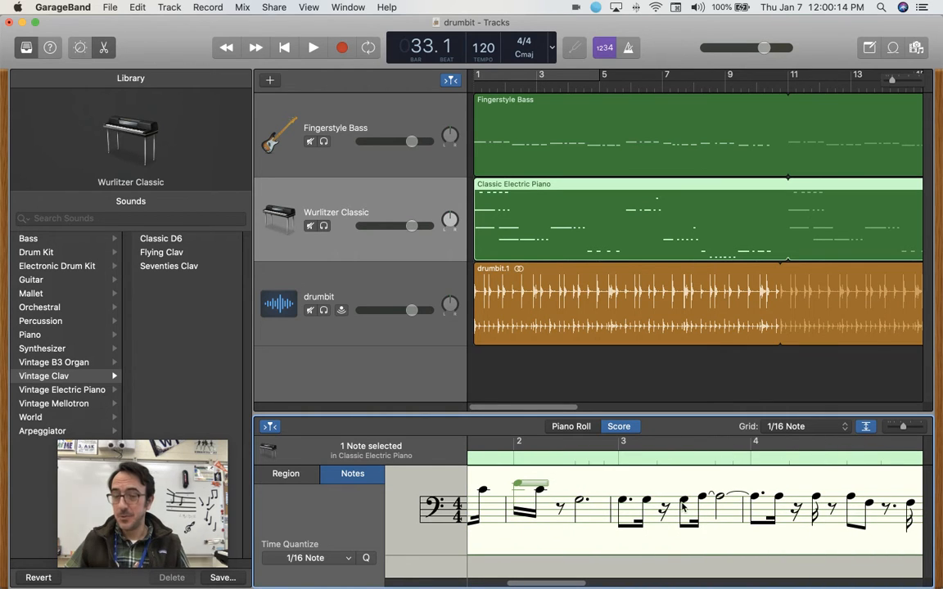
scroll(703, 503, "left", 10)
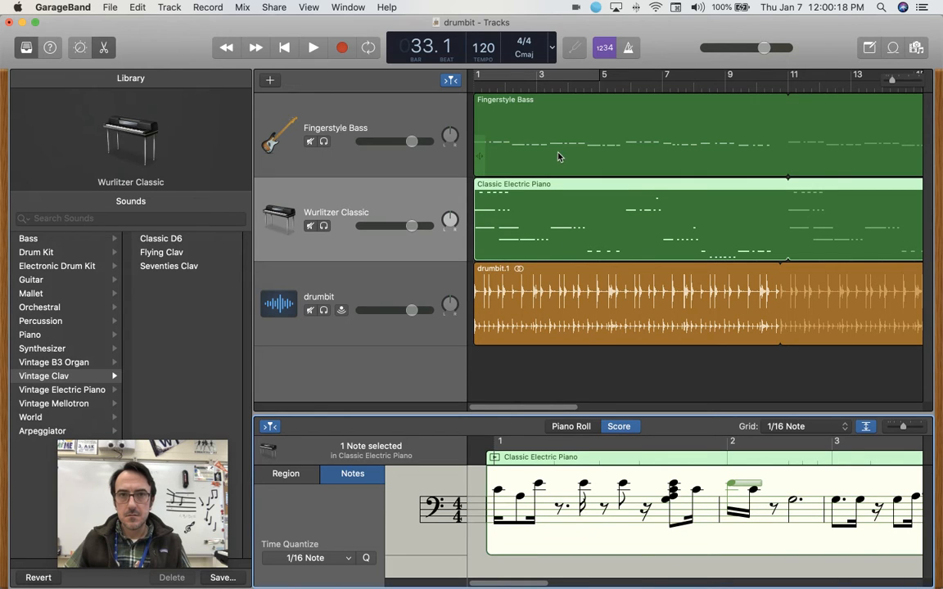
Back in the Piano Roll, delete the long opening C3 note, both long A2 notes and the added G2 note.
left_click(553, 230)
left_click(567, 430)
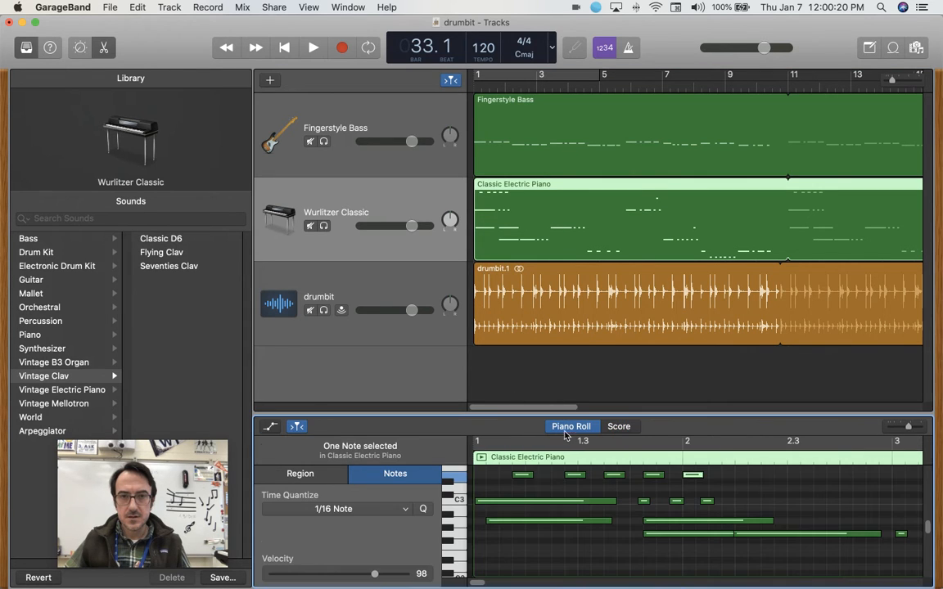
left_click(520, 503)
key("Delete")
left_click(518, 520)
key("Delete")
left_click(666, 521)
key("Delete")
left_click(677, 534)
key("Delete")
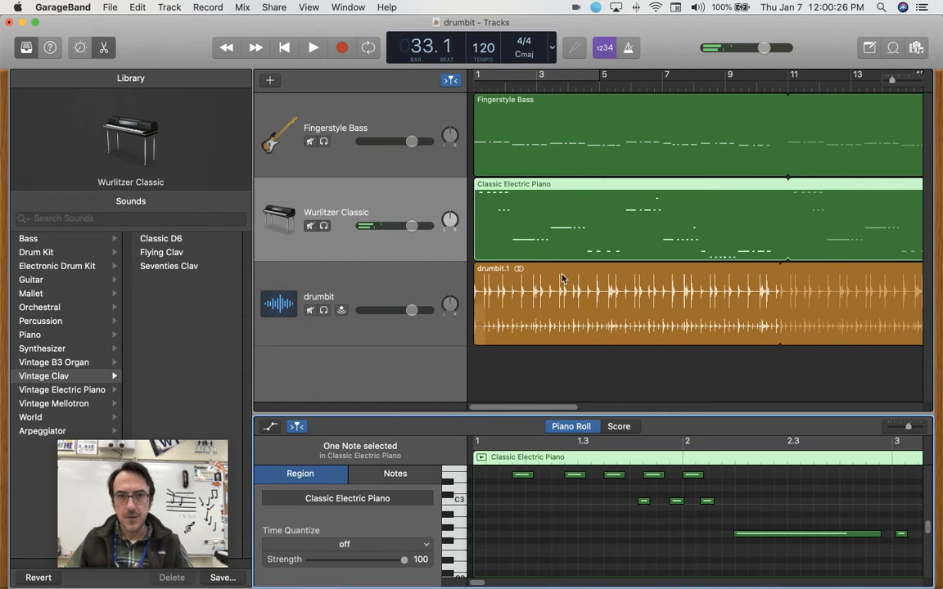
Review the edited region's notation through bar 5 and return to the Piano Roll.
left_click(618, 428)
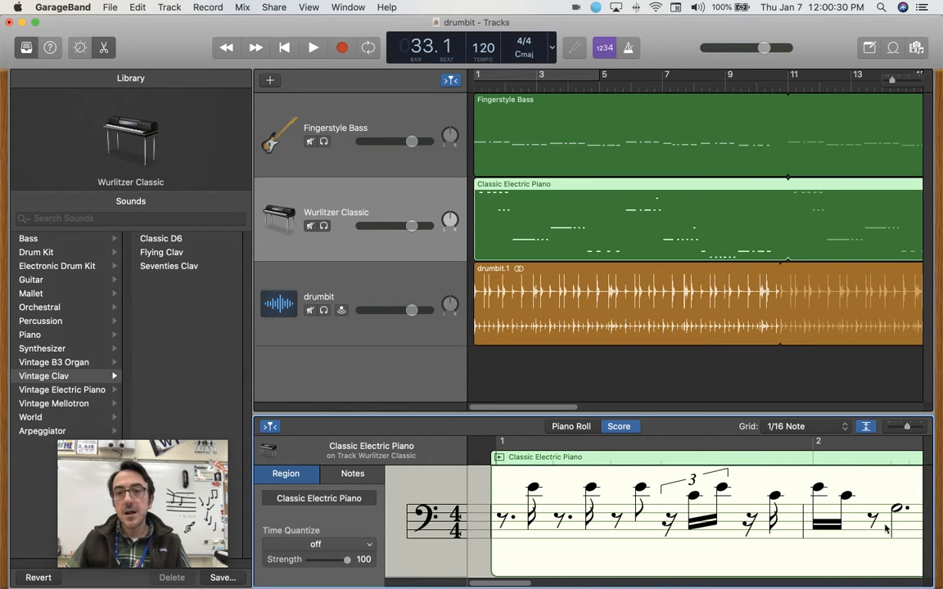
scroll(891, 523, "right", 5)
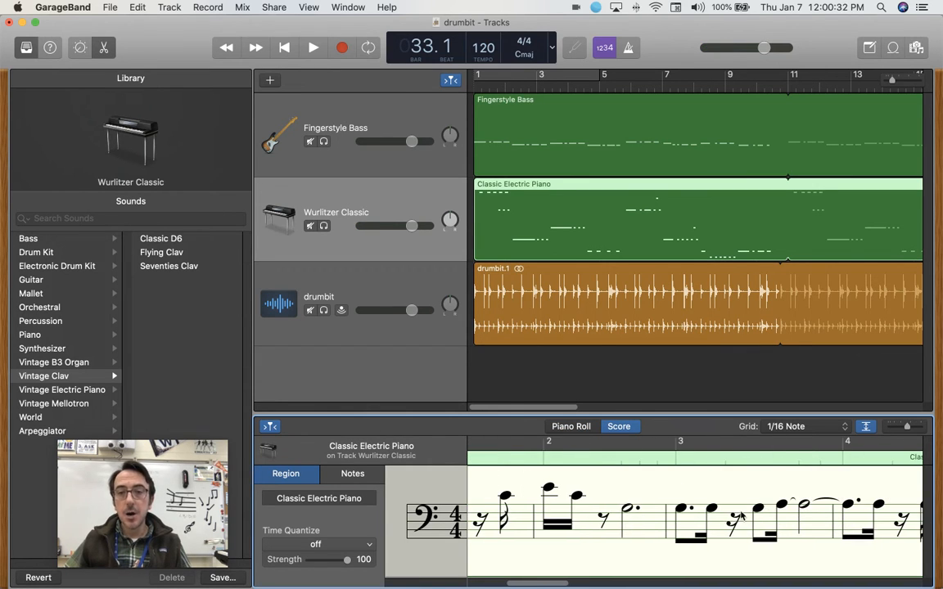
scroll(741, 516, "right", 3)
scroll(766, 509, "left", 7)
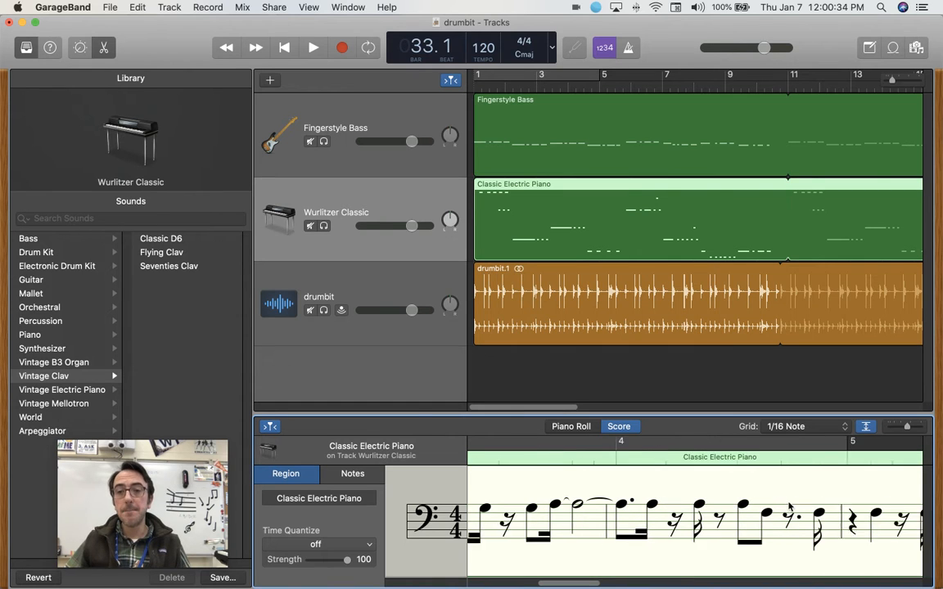
left_click(582, 430)
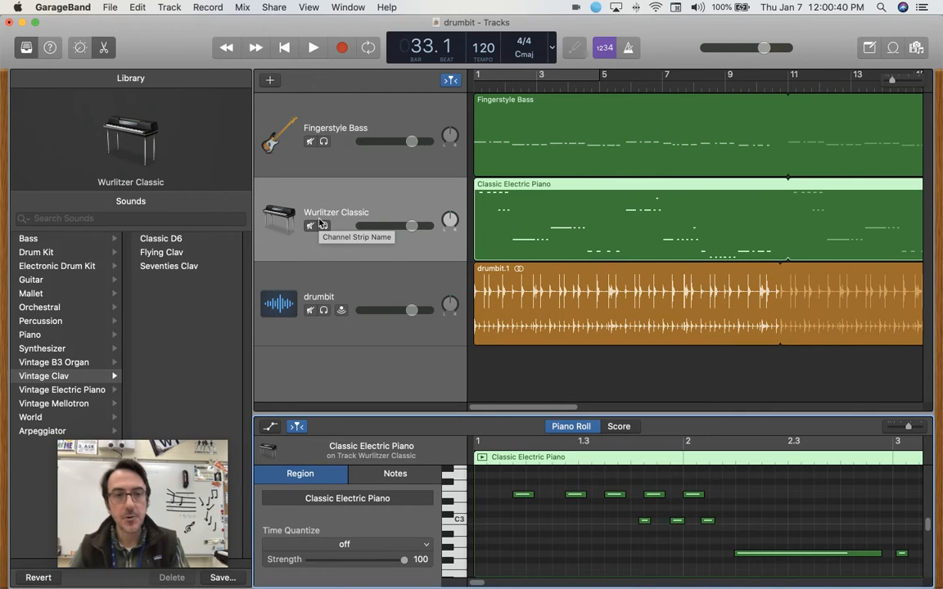
Create a new microphone audio track using Input 1.
left_click(354, 372)
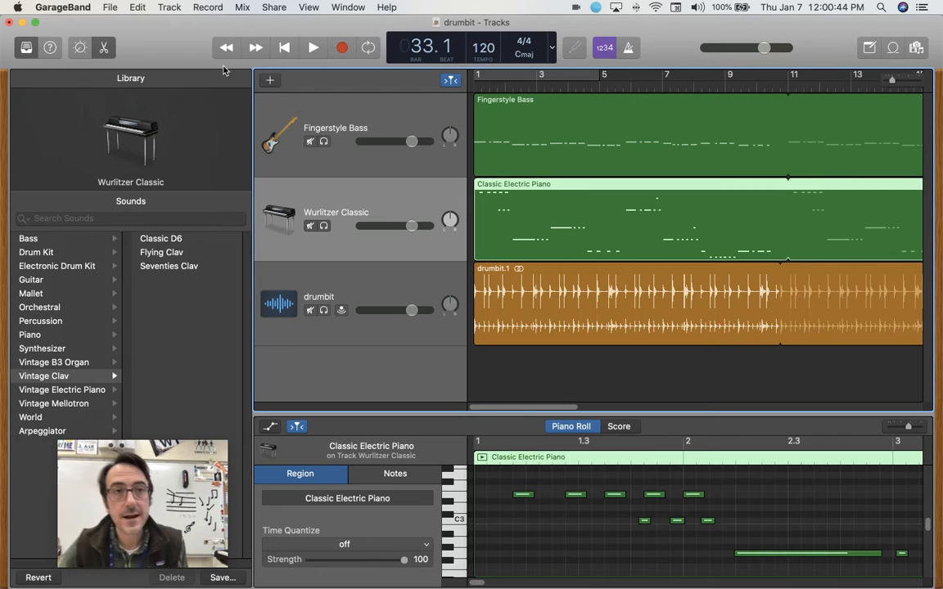
left_click(171, 7)
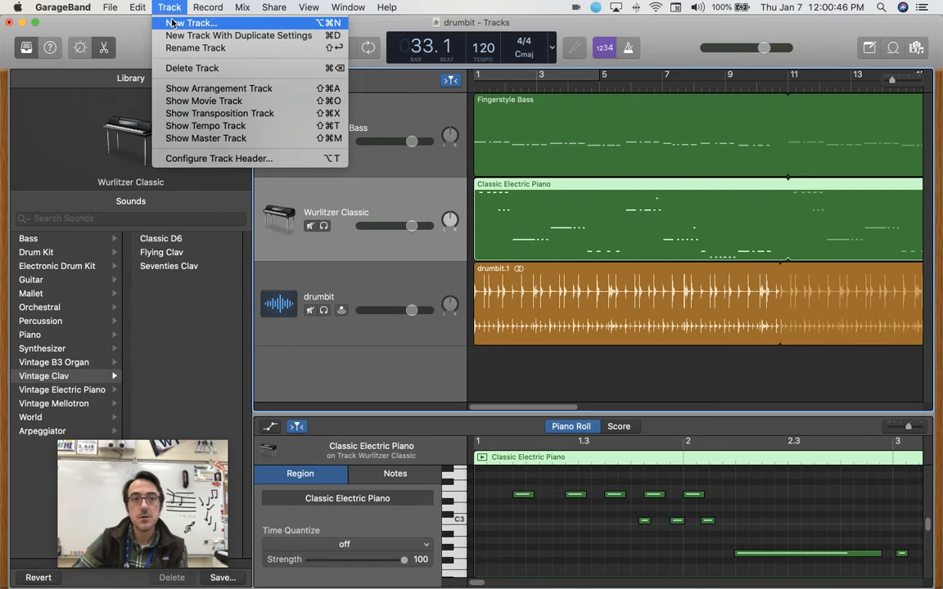
left_click(201, 24)
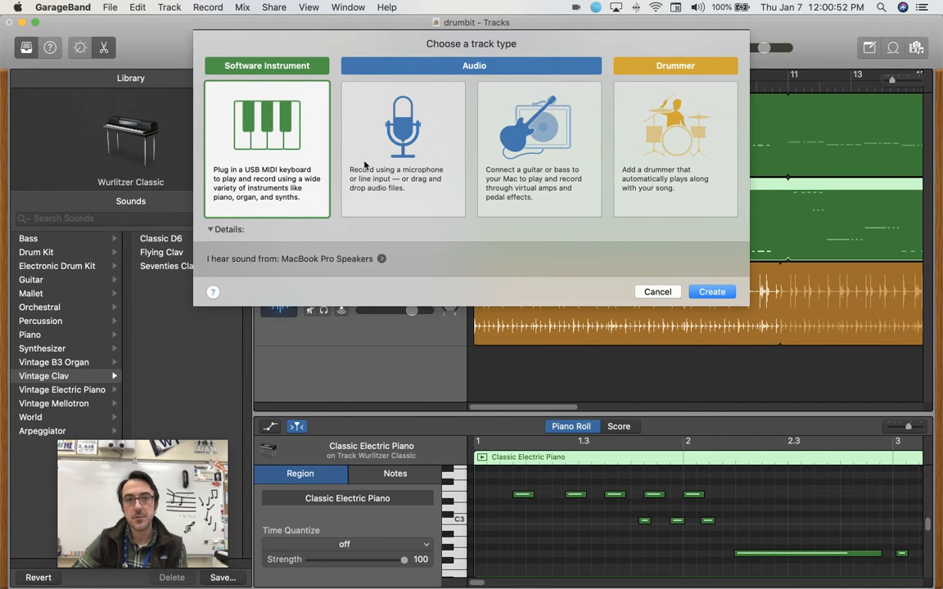
left_click(396, 147)
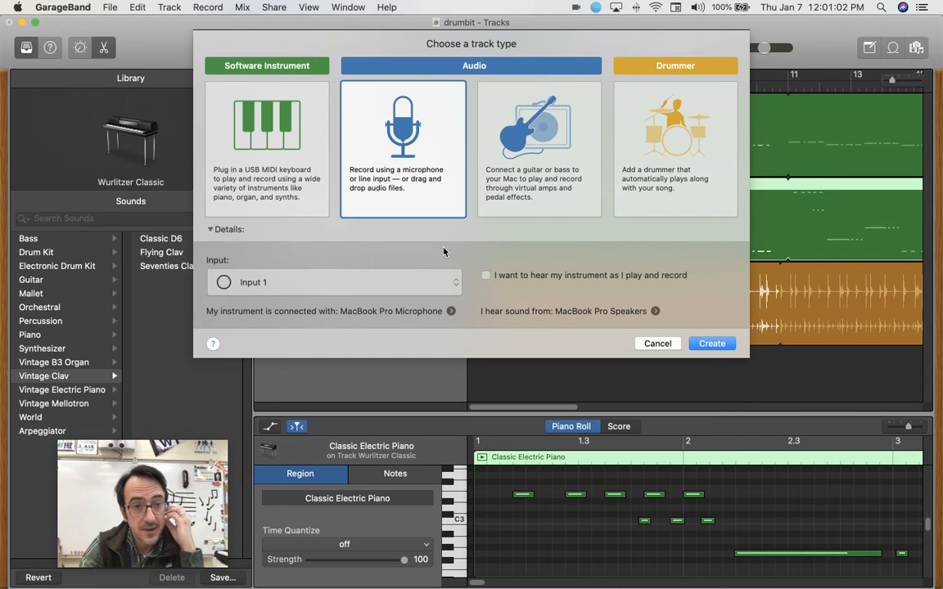
left_click(711, 344)
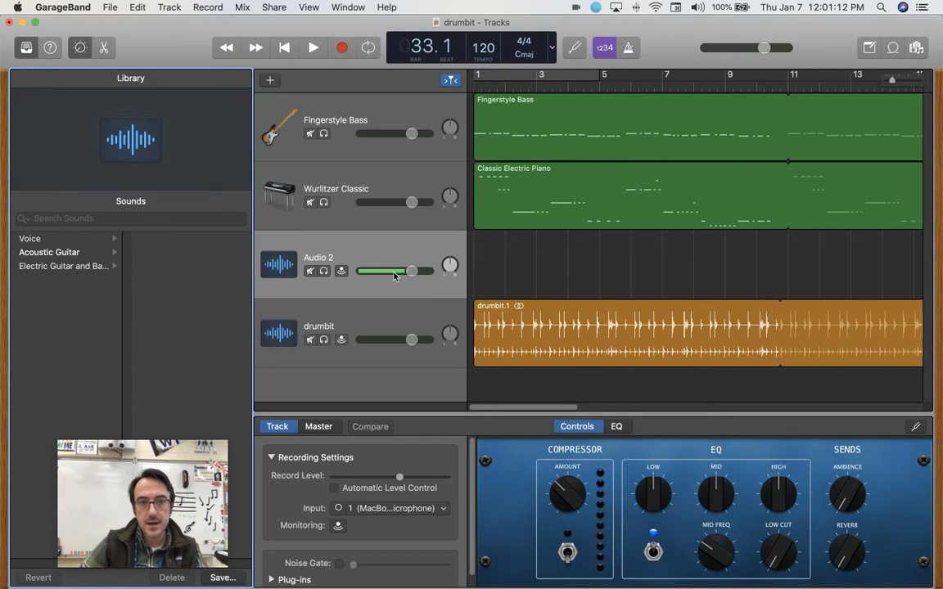
left_click(396, 252)
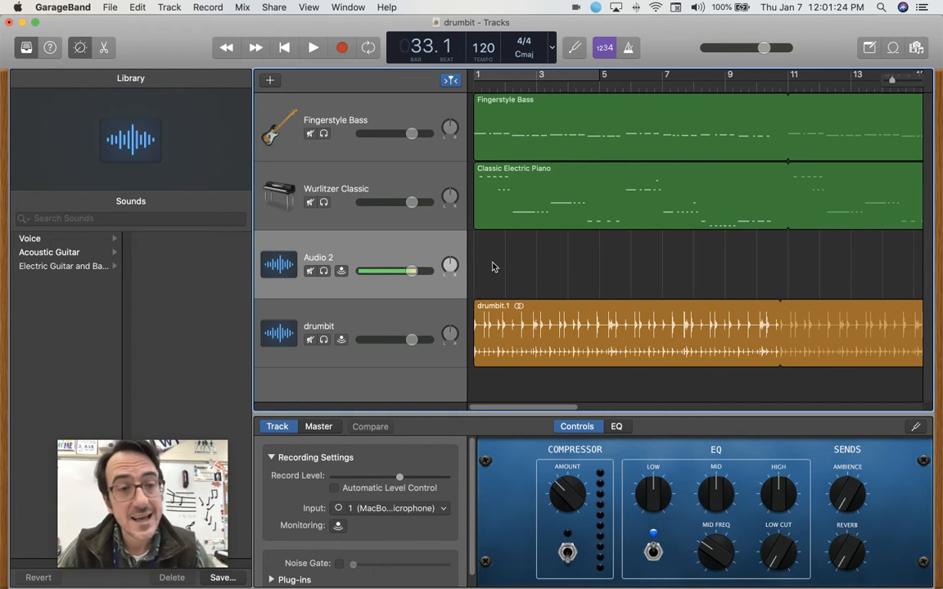
left_click(342, 48)
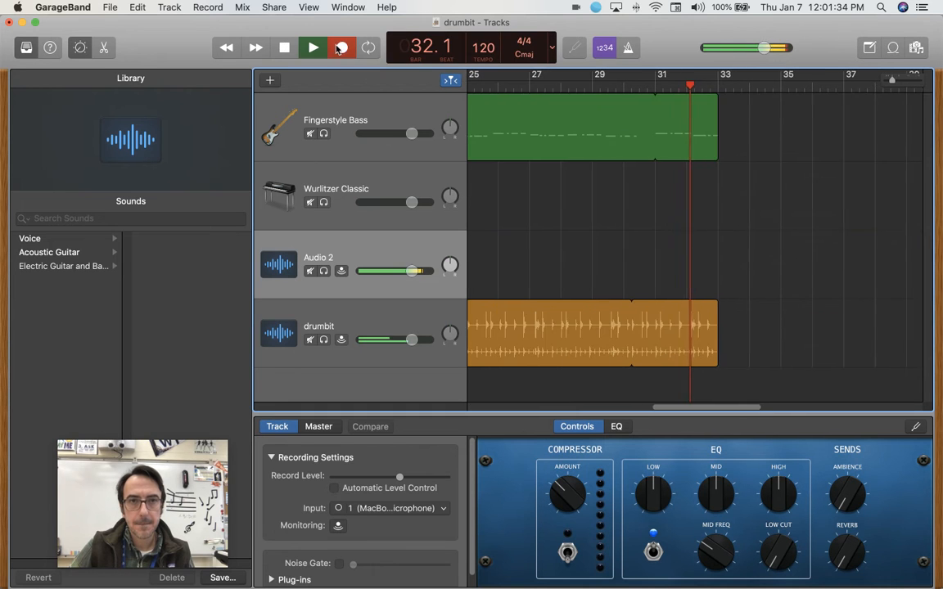
key("space")
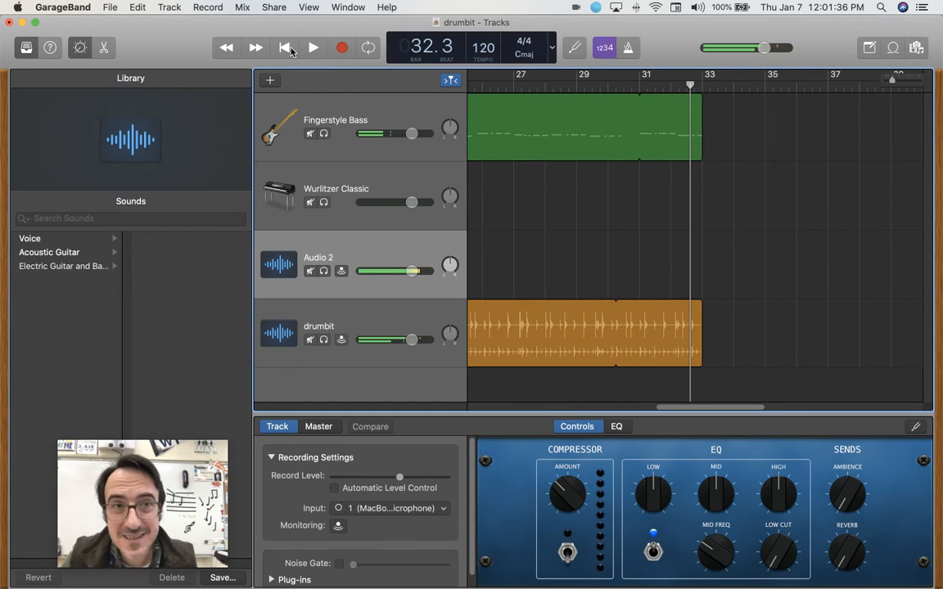
Record a microphone take on the Audio 2 track from bar 1, stopping around bar 15.3.
left_click(292, 51)
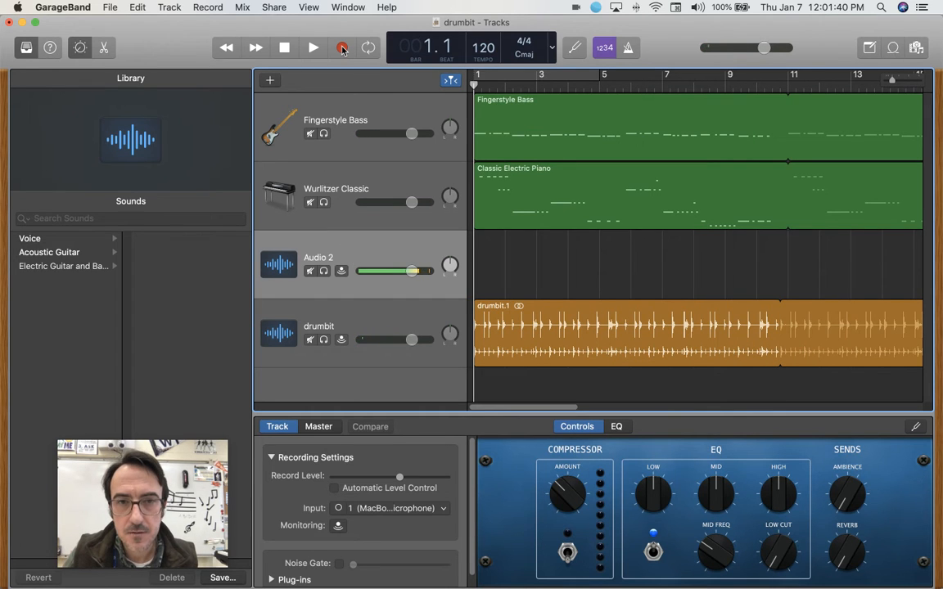
left_click(342, 48)
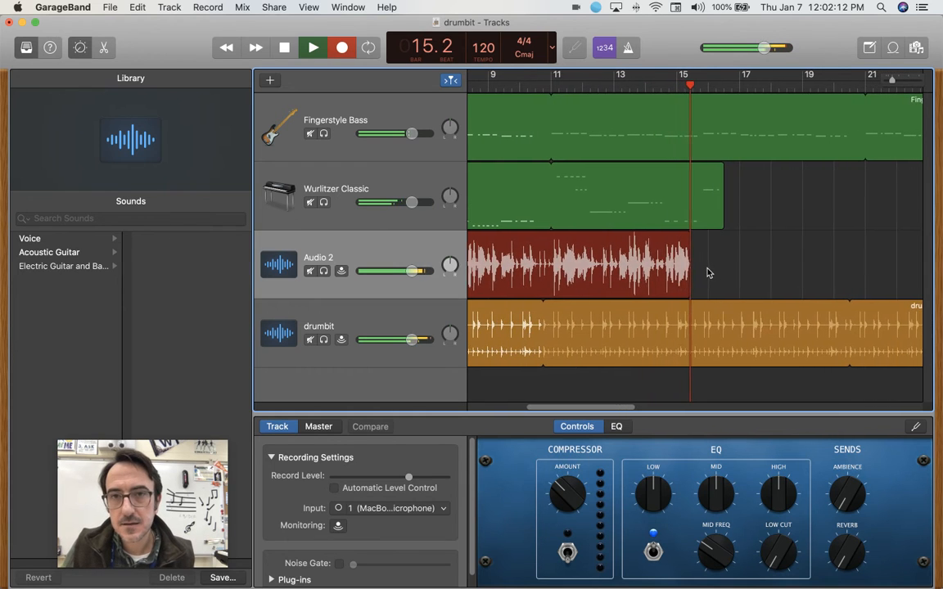
key("r")
scroll(619, 254, "left", 8)
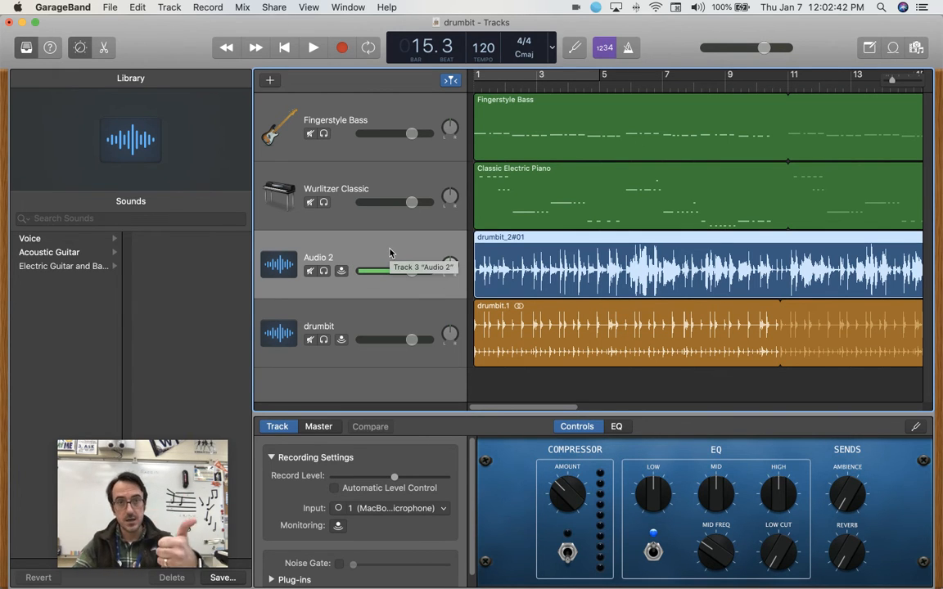
Play the song from the beginning to hear the new recording, stopping near bar 12.
left_click(287, 49)
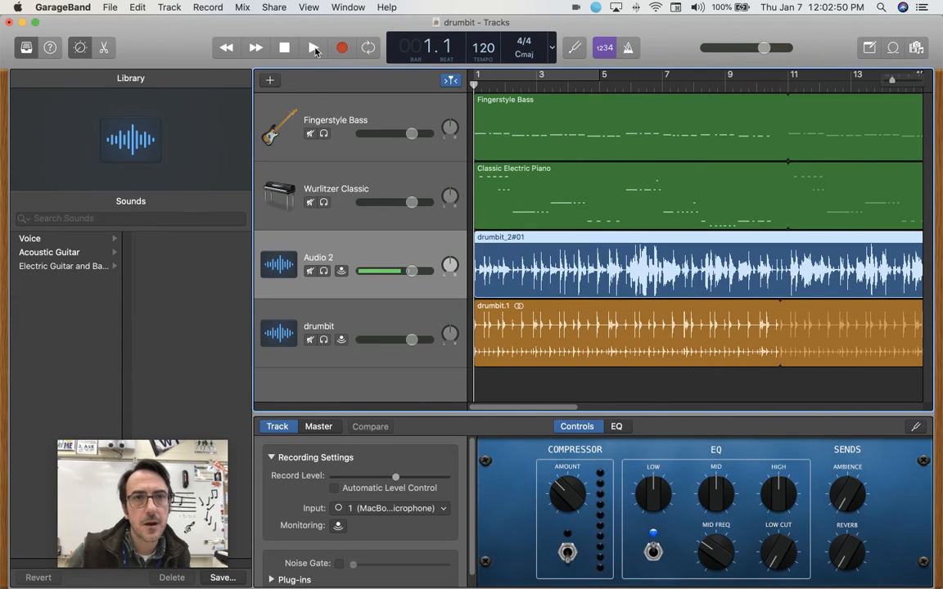
left_click(311, 47)
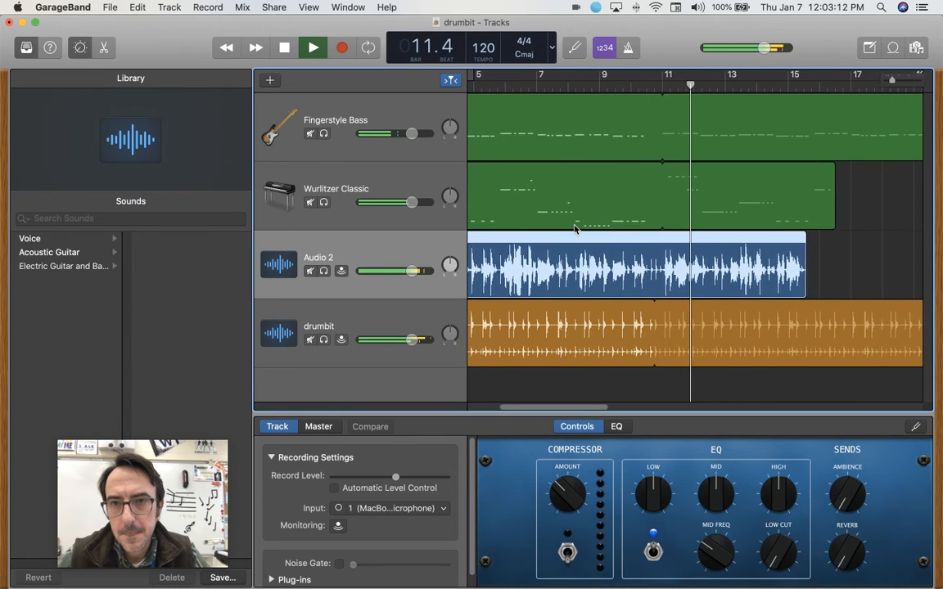
key("space")
Split the Fingerstyle Bass region at bar 10.3 and delete everything after the split.
left_click_drag(679, 87, 624, 87)
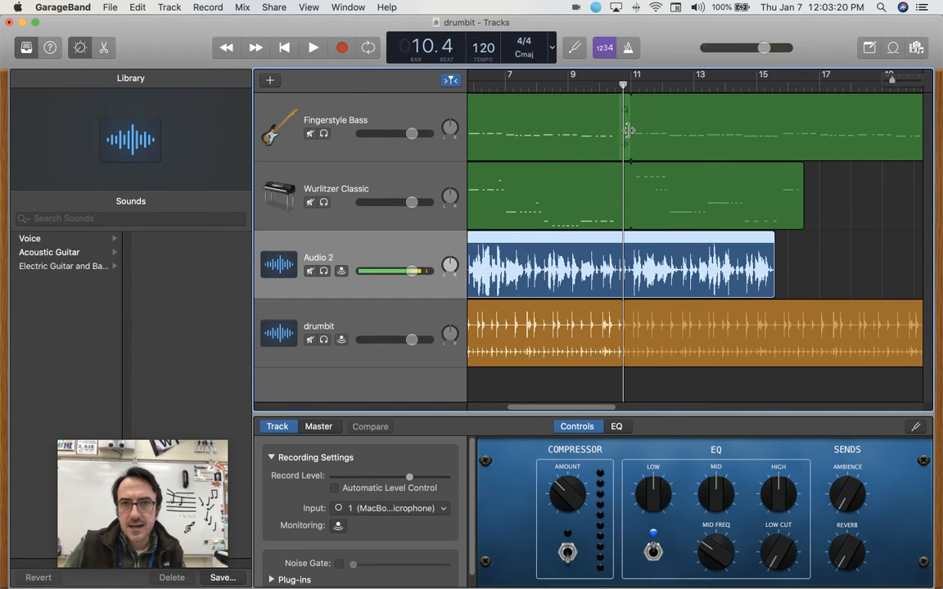
mouse_move(624, 85)
left_mouse_down()
mouse_move(607, 80)
mouse_move(615, 80)
left_mouse_up()
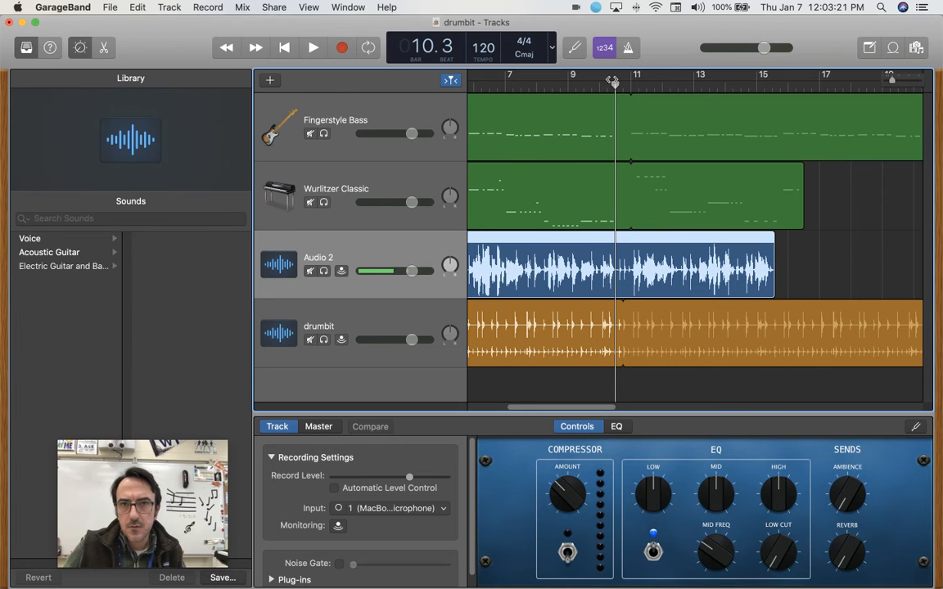
left_click(598, 123)
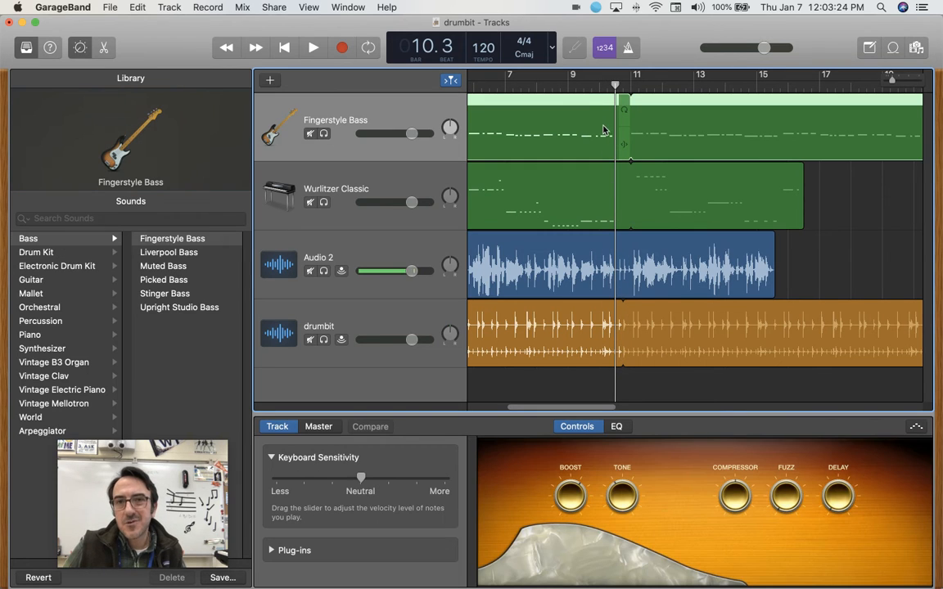
right_click(588, 117)
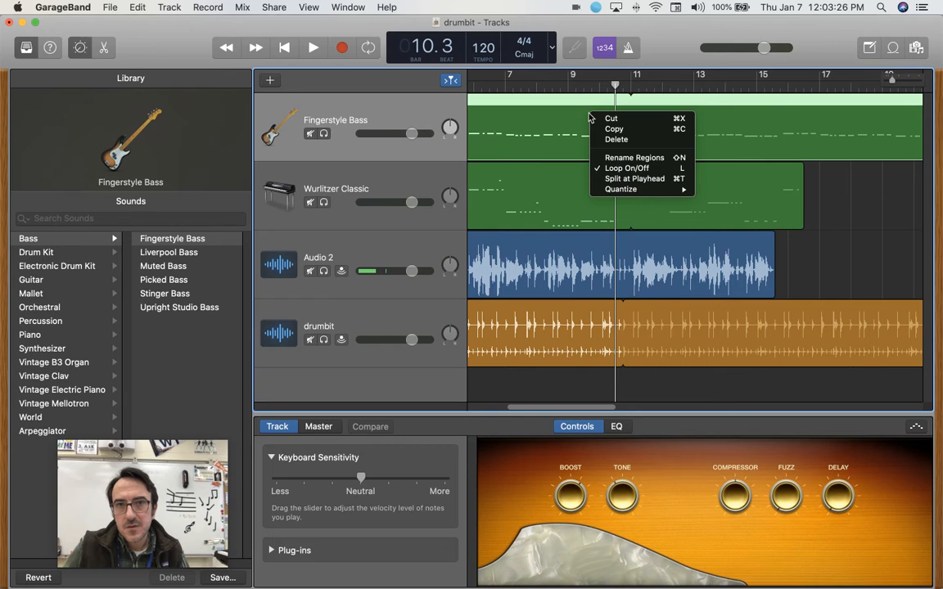
left_click(637, 179)
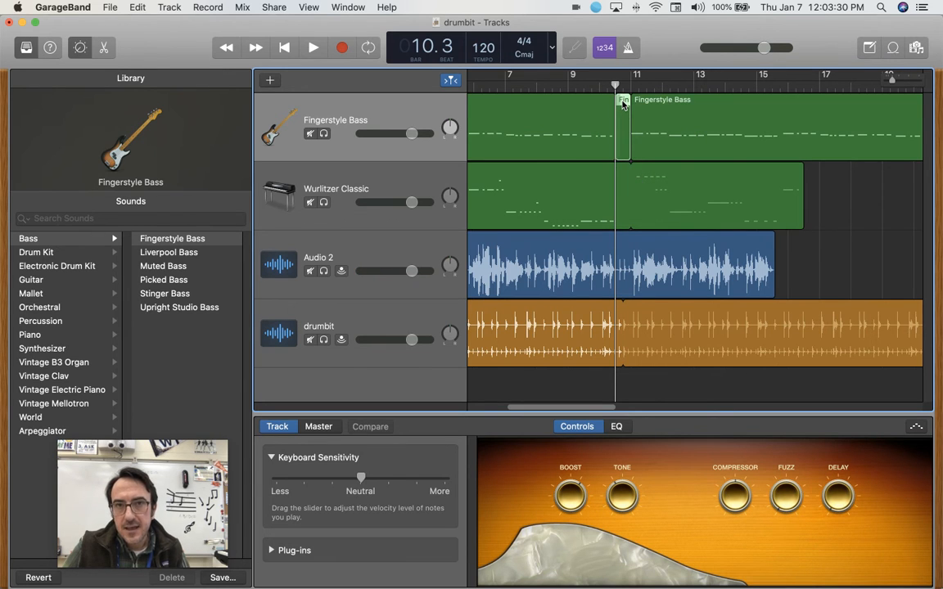
key("Delete")
left_click(660, 119)
key("Delete")
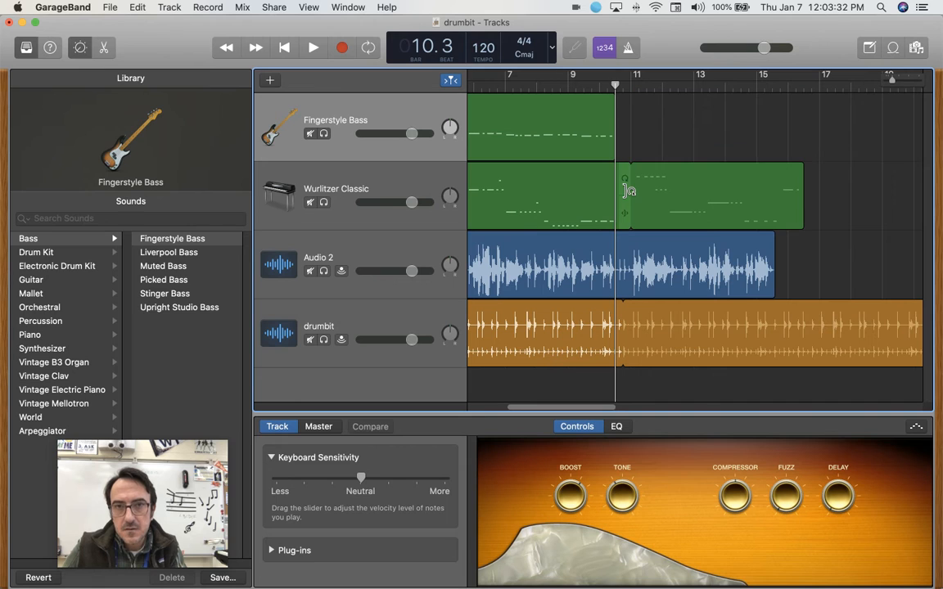
Cut off the Wurlitzer Classic region after bar 10.3 and loop the remaining part out to about bar 12.
left_click(577, 197)
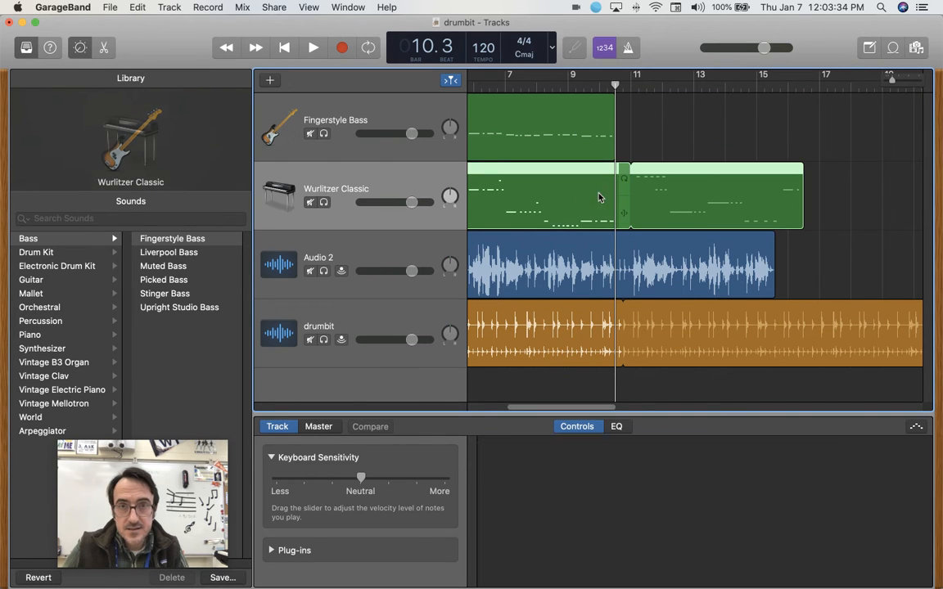
left_click(623, 196)
key("Delete")
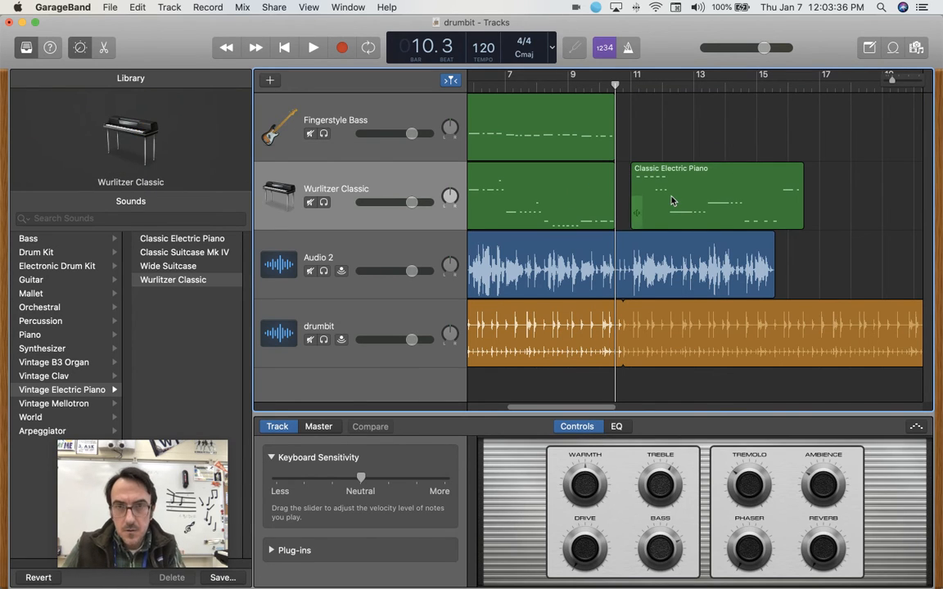
left_click(657, 198)
key("Delete")
left_click(612, 180)
left_click_drag(621, 181, 669, 182)
Play the song from about bar 9 to hear the edited region endings, stopping near bar 11.4.
left_click(571, 82)
key("space")
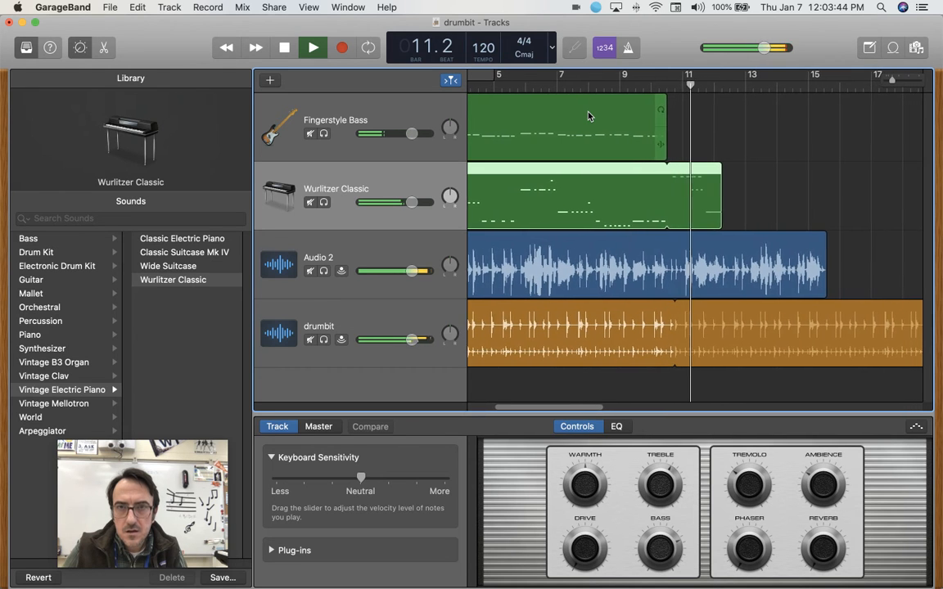
key("space")
scroll(642, 171, "left", 5)
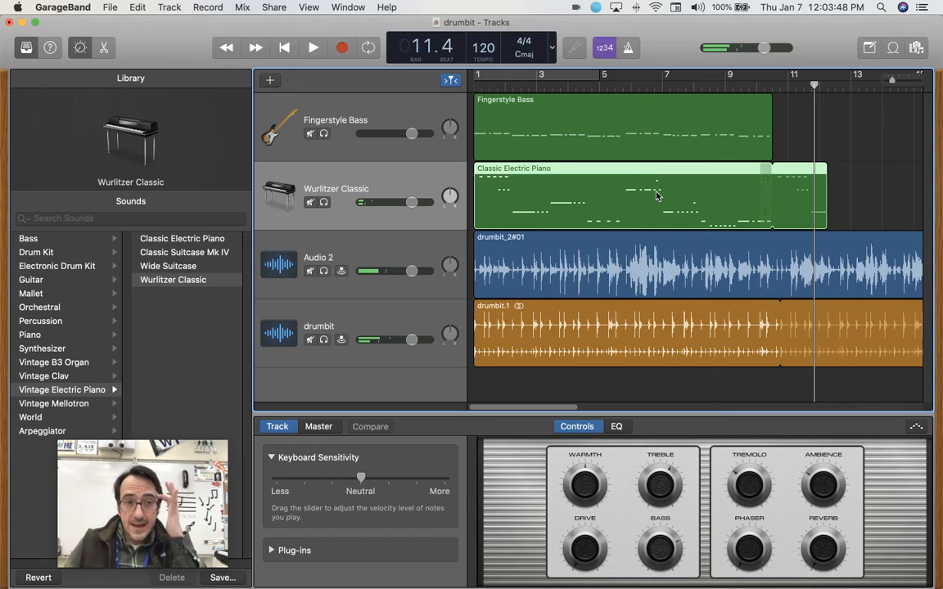
Give the Audio 2 microphone track the Bright Vocal sound from the Voice category.
left_click(385, 257)
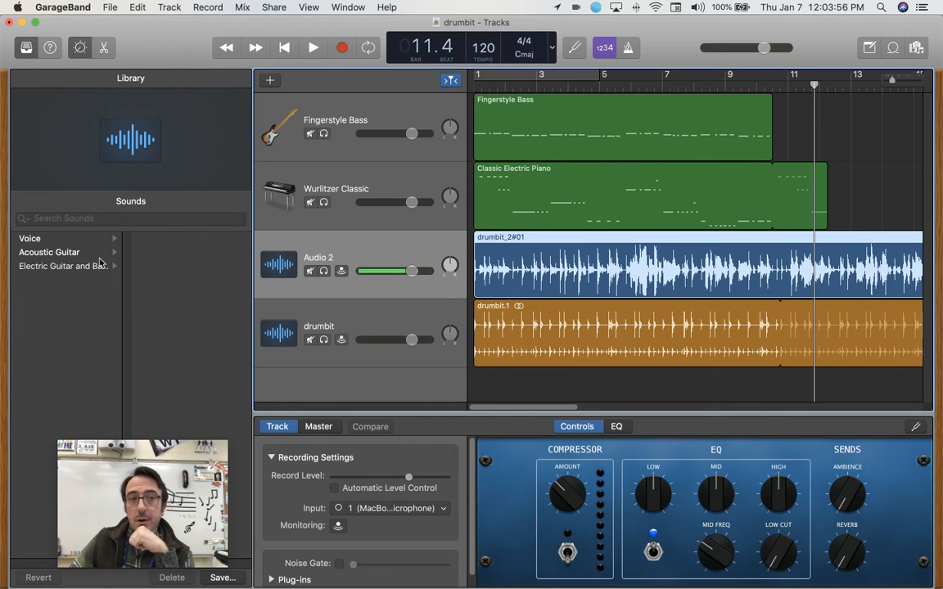
left_click(33, 240)
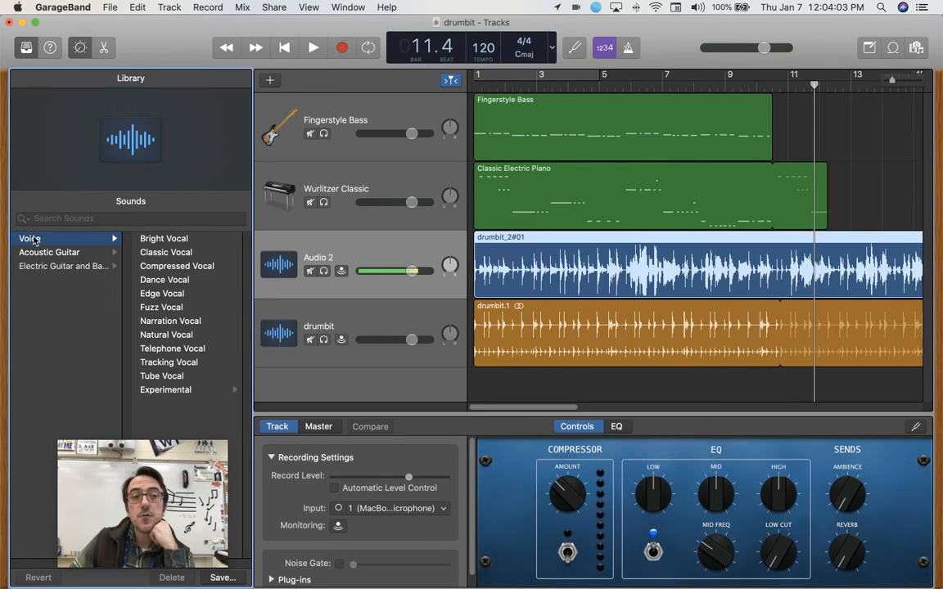
left_click(160, 241)
left_click(159, 252)
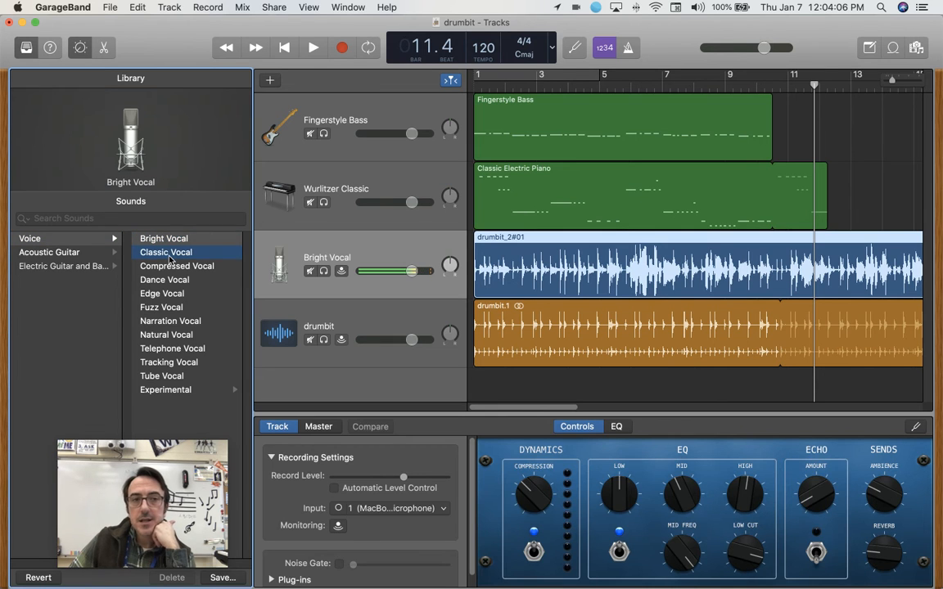
left_click(175, 267)
left_click(163, 280)
left_click(161, 239)
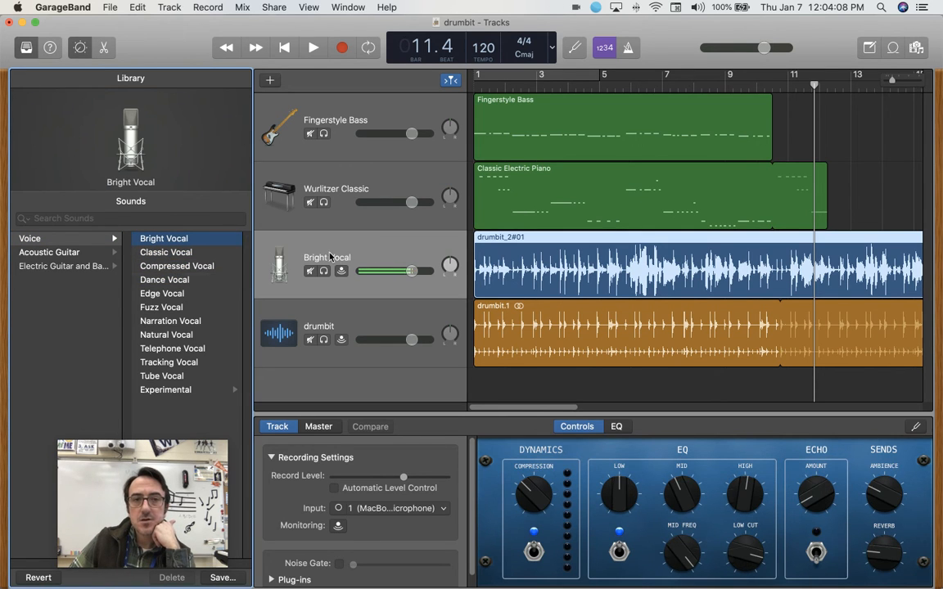
Solo the Bright Vocal track and play it from the beginning, skipping ahead to just before bar 5.
left_click(324, 271)
key("Return")
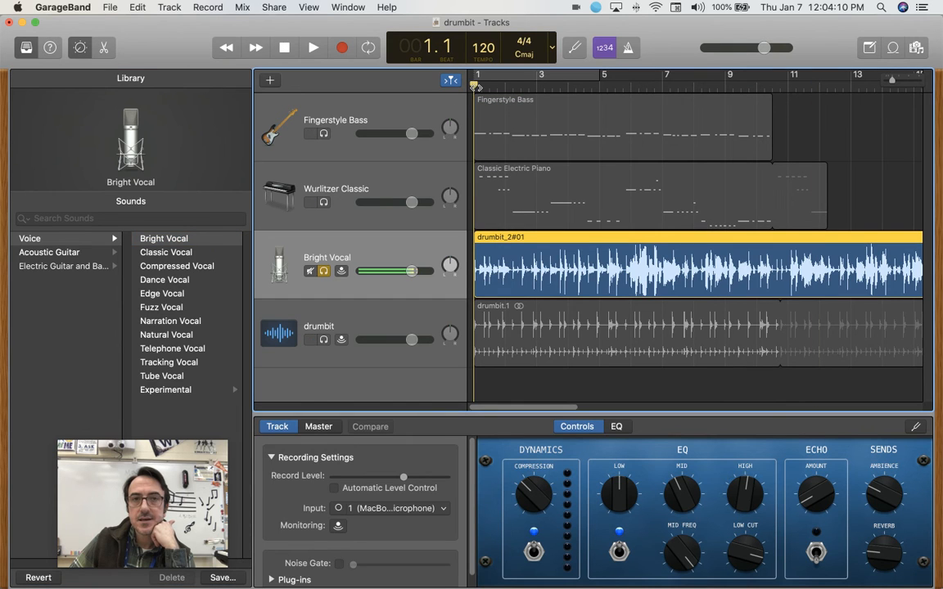
left_click(321, 49)
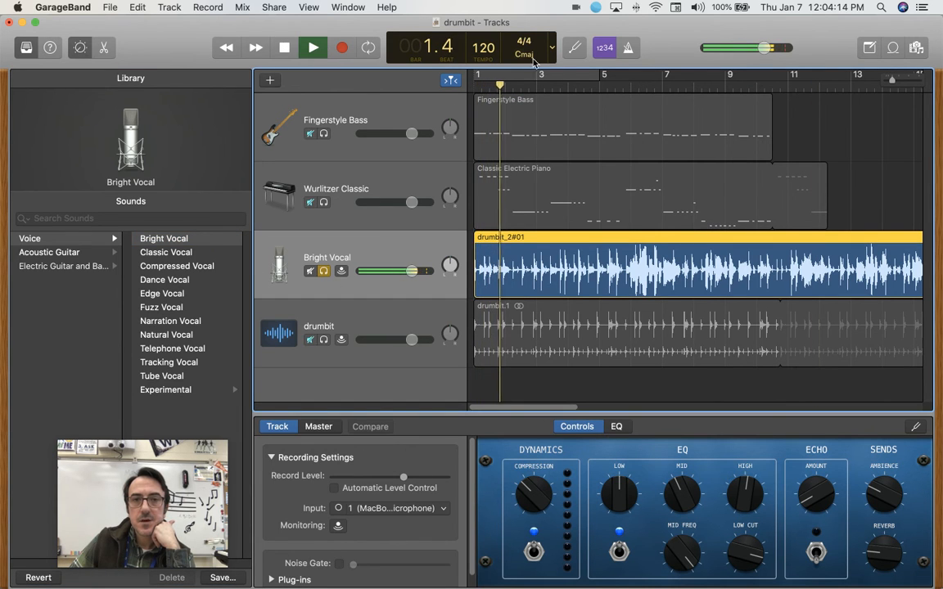
left_click(592, 85)
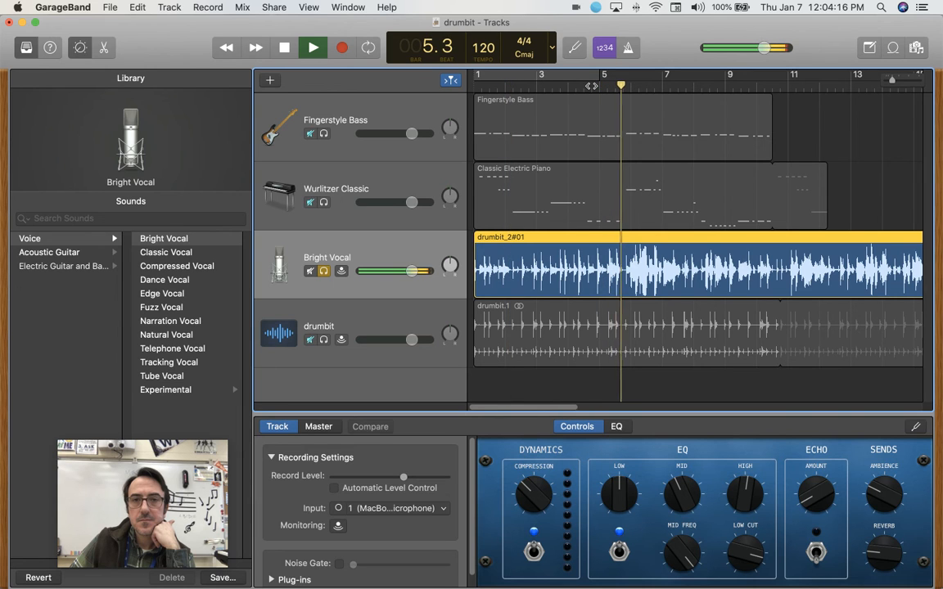
Audition other voice sounds on the soloed track during playback, including Narration Vocal, Fuzz Vocal and the experimental Monster Vocal, and stop near bar 12.3.
left_click(177, 253)
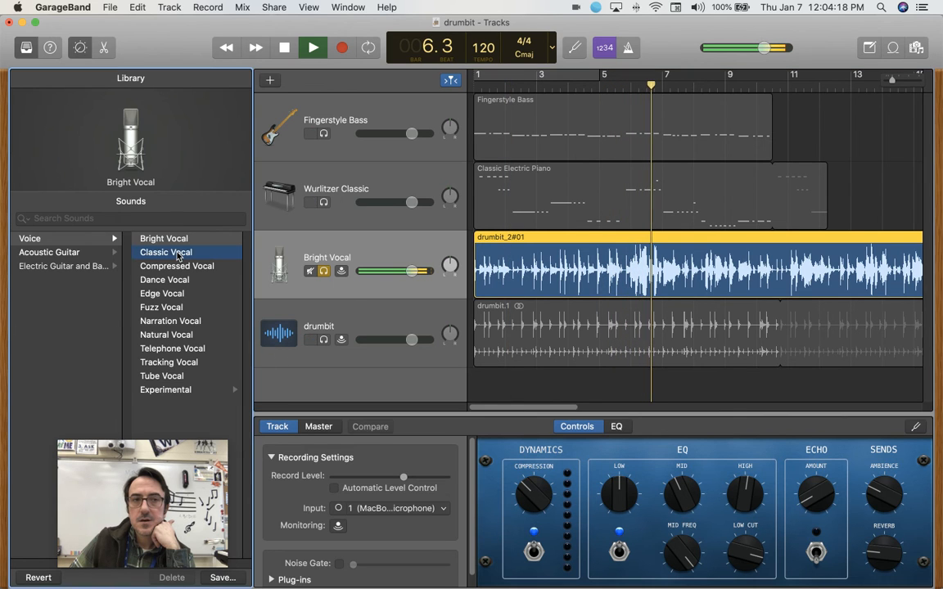
left_click(177, 266)
left_click(170, 321)
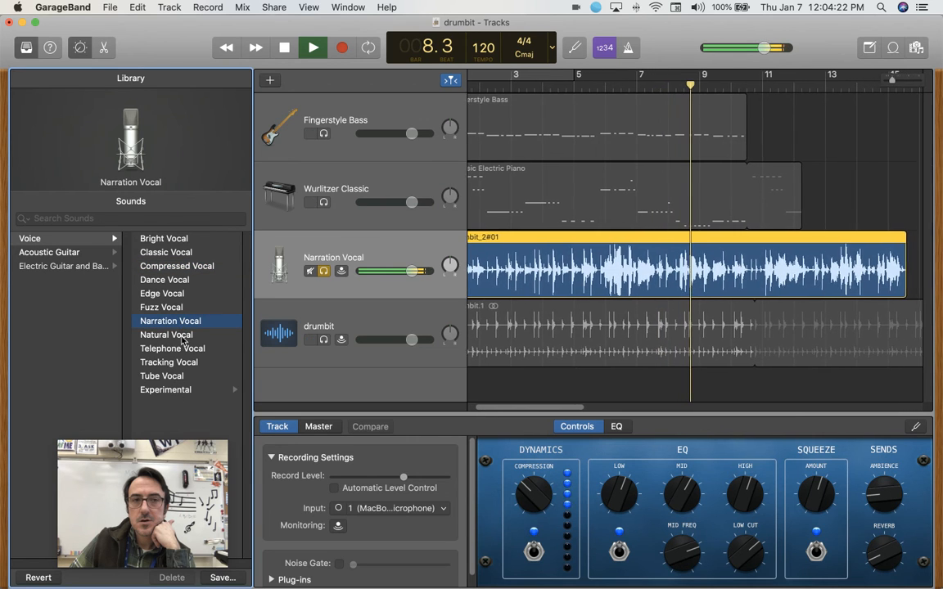
left_click(181, 334)
left_click(180, 308)
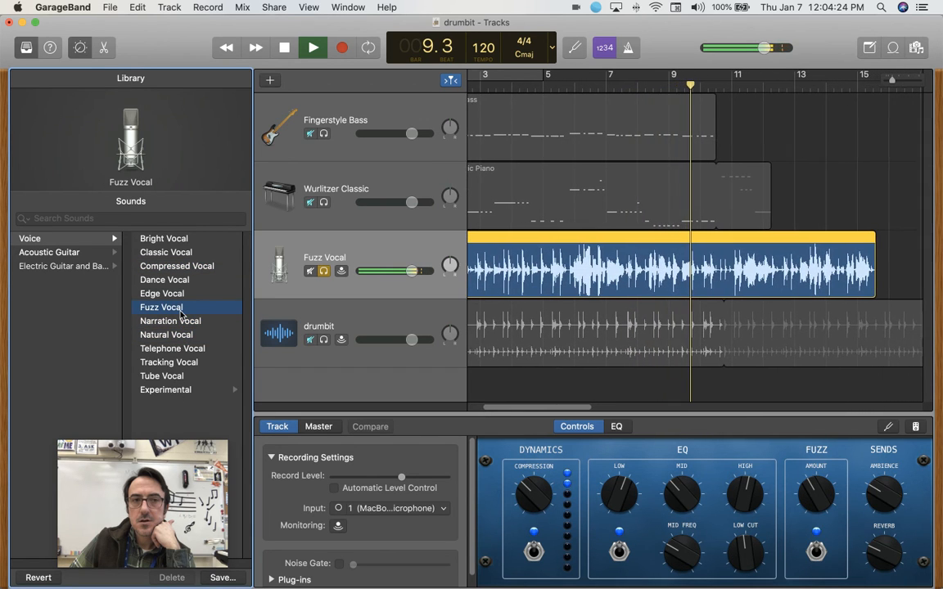
left_click(208, 391)
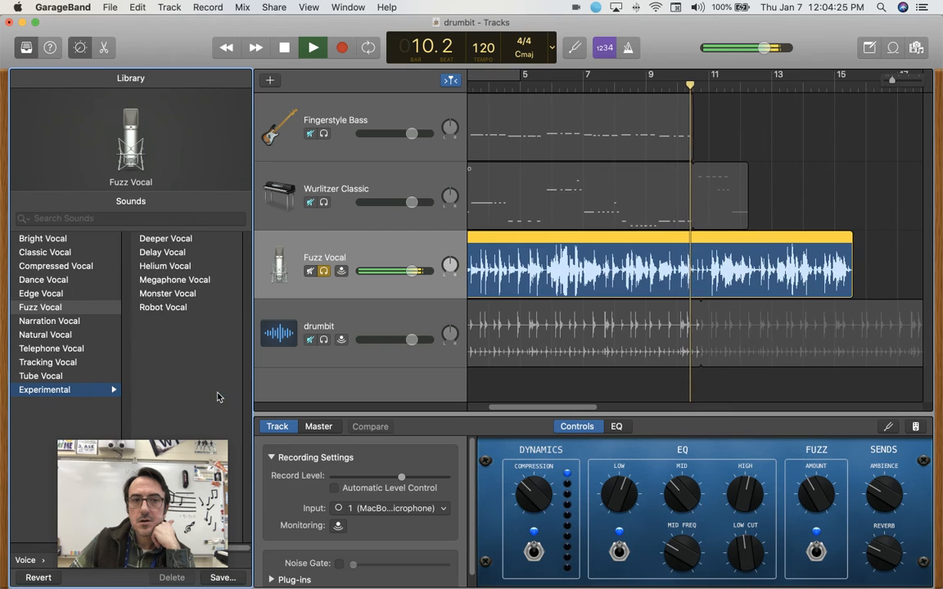
left_click(169, 294)
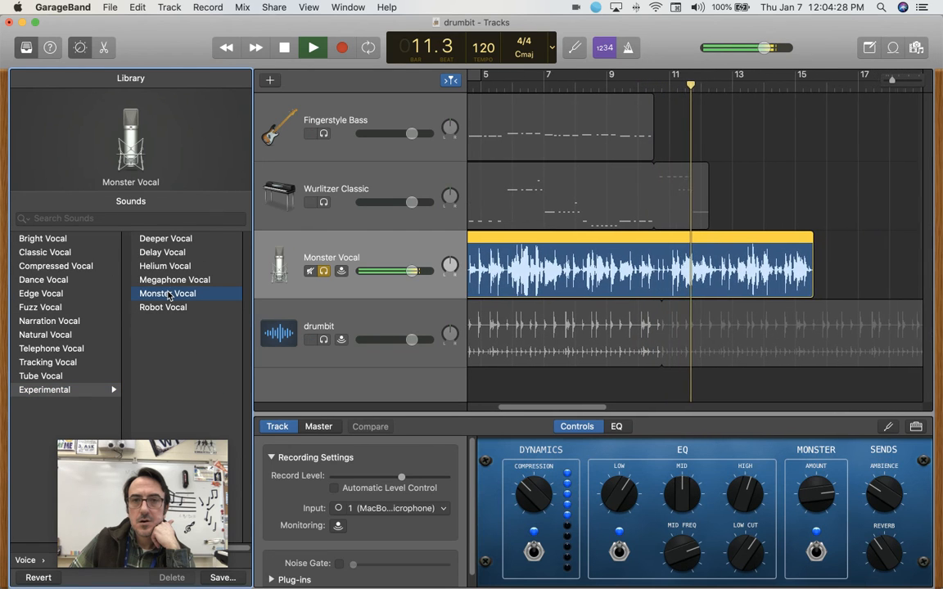
left_click(287, 49)
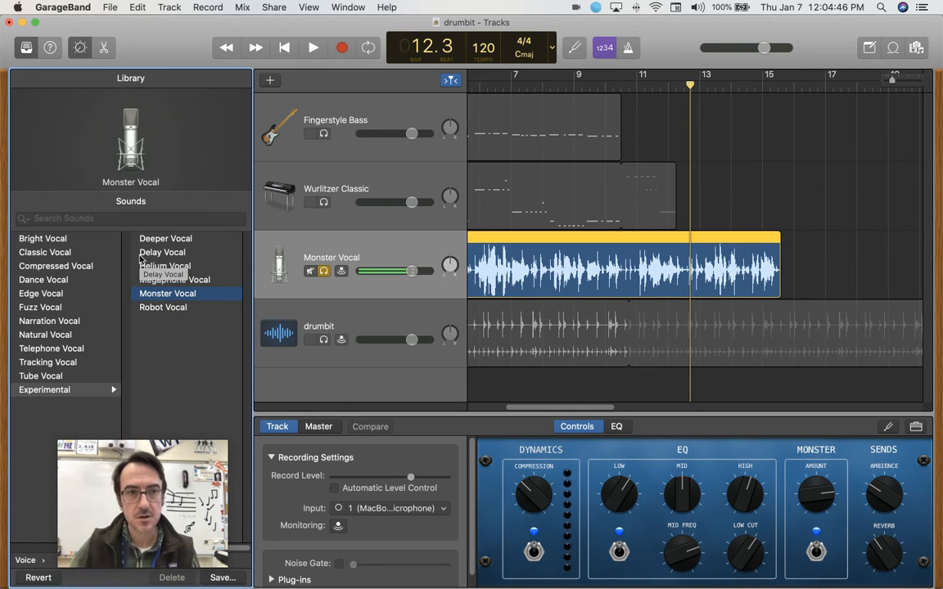
Change the microphone track's sound to Telephone Vocal and turn off its solo.
scroll(546, 270, "left", 5)
scroll(539, 275, "right", 5)
scroll(539, 275, "left", 5)
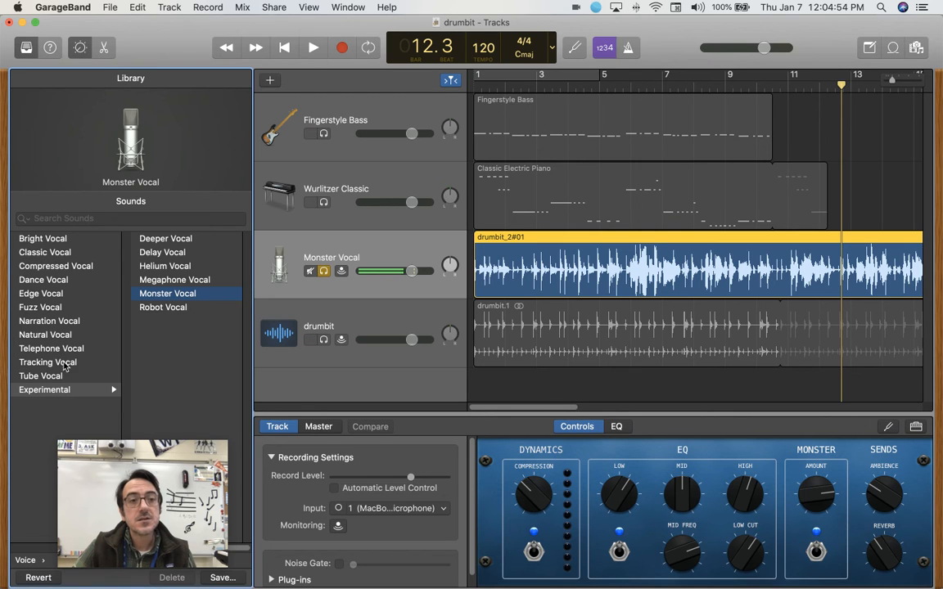
key("Up")
key("Up")
key("Up")
key("Up")
key("Up")
key("Up")
key("Up")
key("Up")
key("Up")
key("Up")
key("Up")
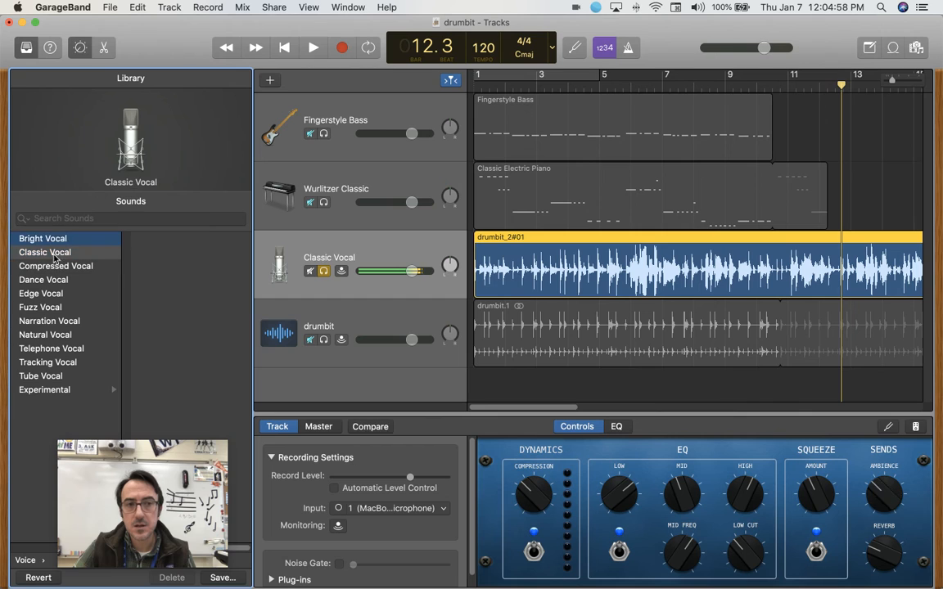
left_click(51, 252)
left_click(55, 350)
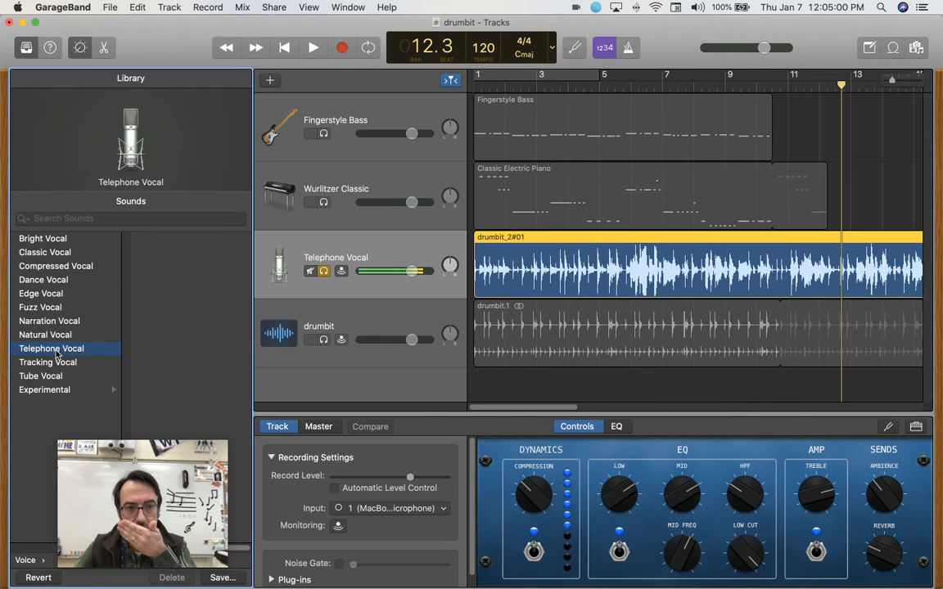
left_click(50, 391)
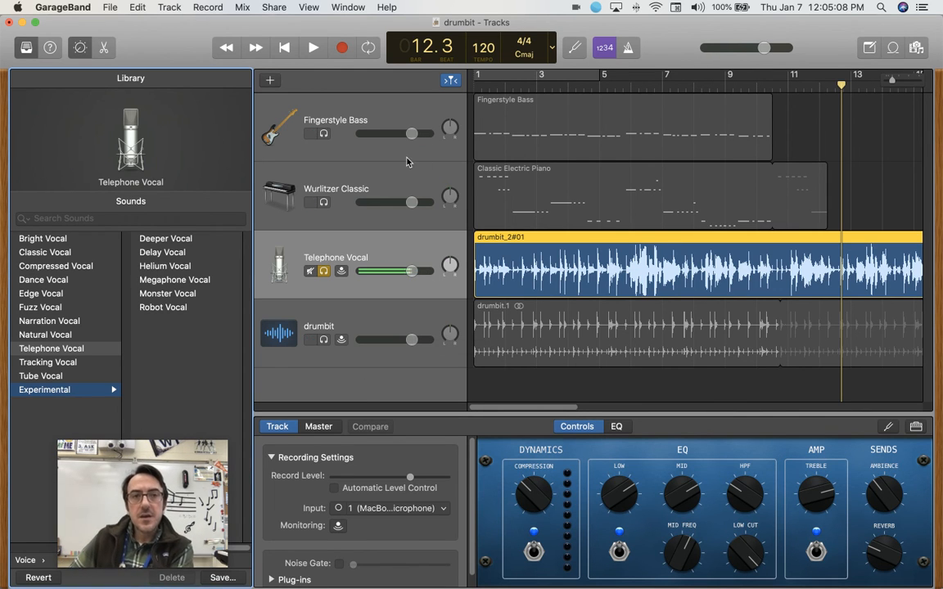
left_click(324, 272)
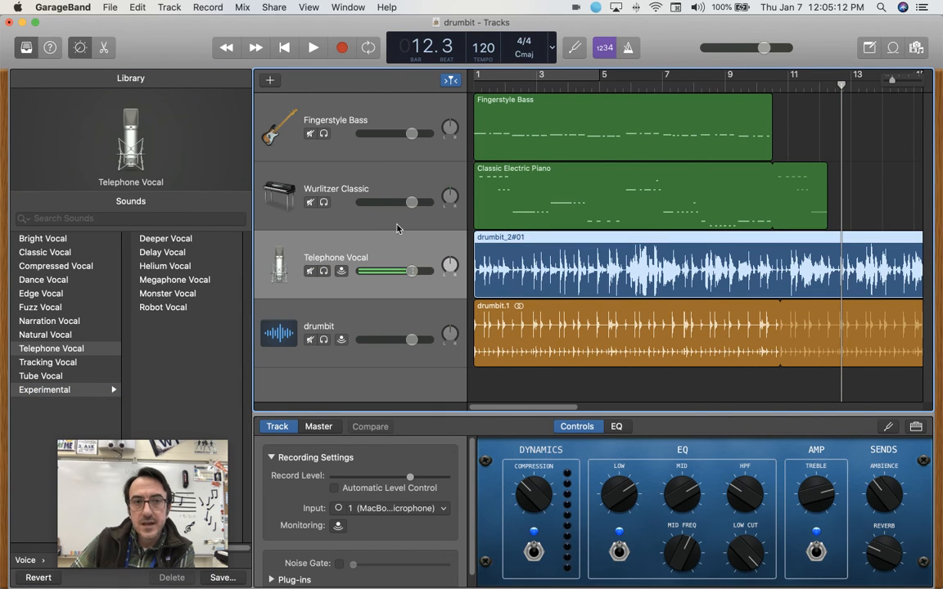
Balance the track volumes by lowering Fingerstyle Bass and Telephone Vocal and raising Wurlitzer Classic and drumbit.
left_click_drag(411, 133, 396, 134)
left_click_drag(412, 202, 414, 202)
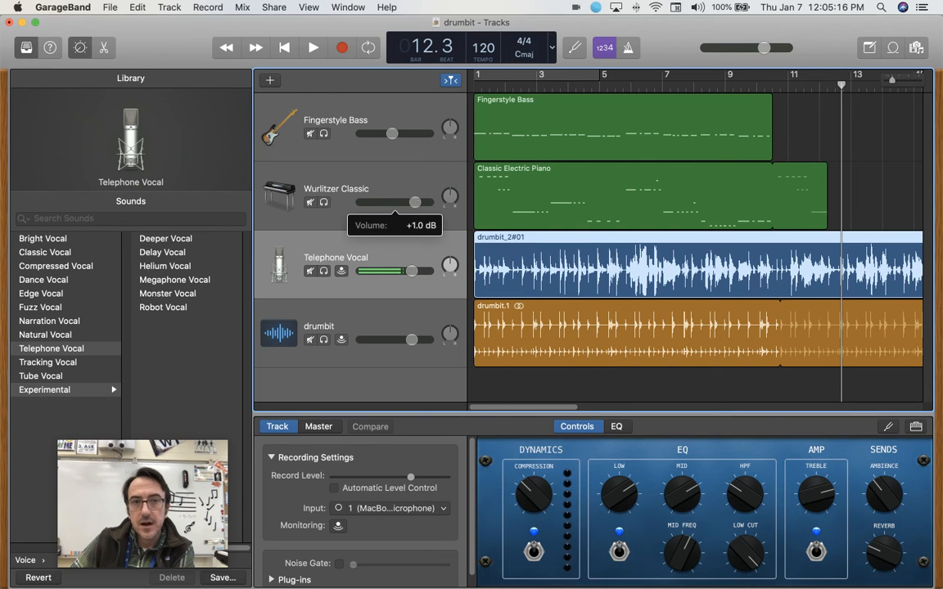
left_click_drag(412, 271, 398, 271)
left_click_drag(412, 339, 418, 340)
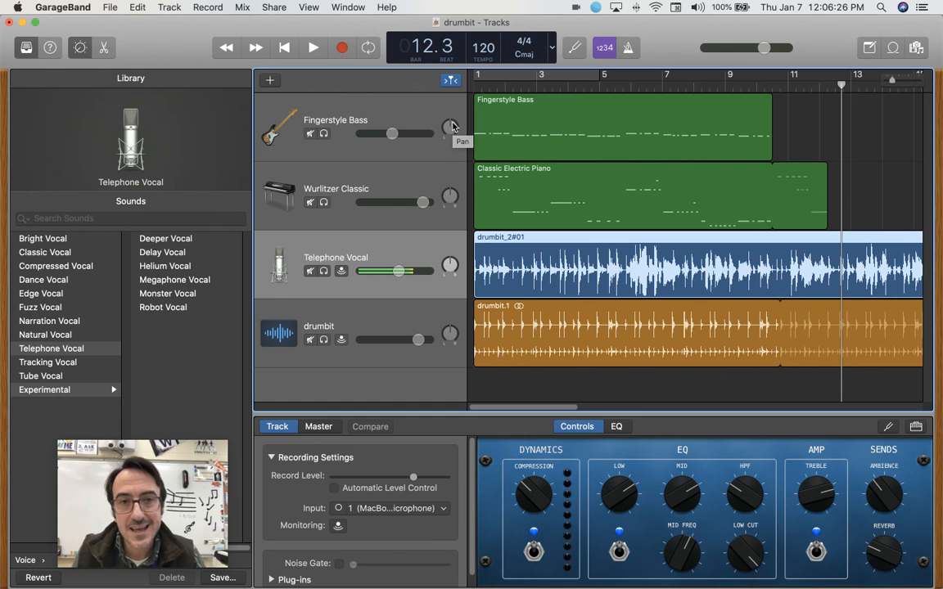
Pan Fingerstyle Bass slightly left, Telephone Vocal left to about -14, and Wurlitzer Classic and drumbit slightly right.
left_click_drag(449, 127, 448, 140)
left_click_drag(450, 196, 450, 188)
left_click_drag(449, 264, 450, 258)
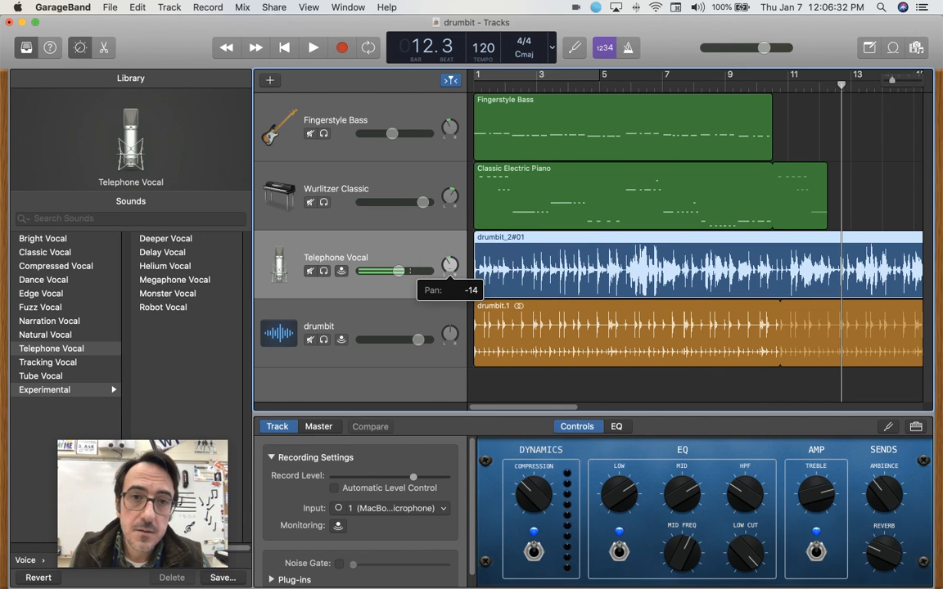
left_click_drag(449, 334, 450, 327)
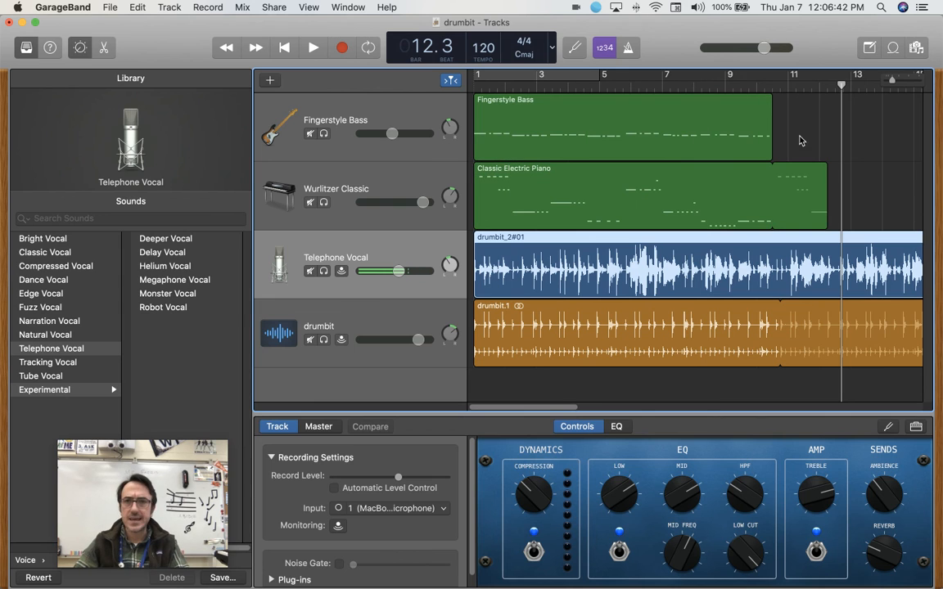
Move the playhead to bar 10.4, where the drumbit region's loop begins.
left_click(788, 82)
left_click(779, 83)
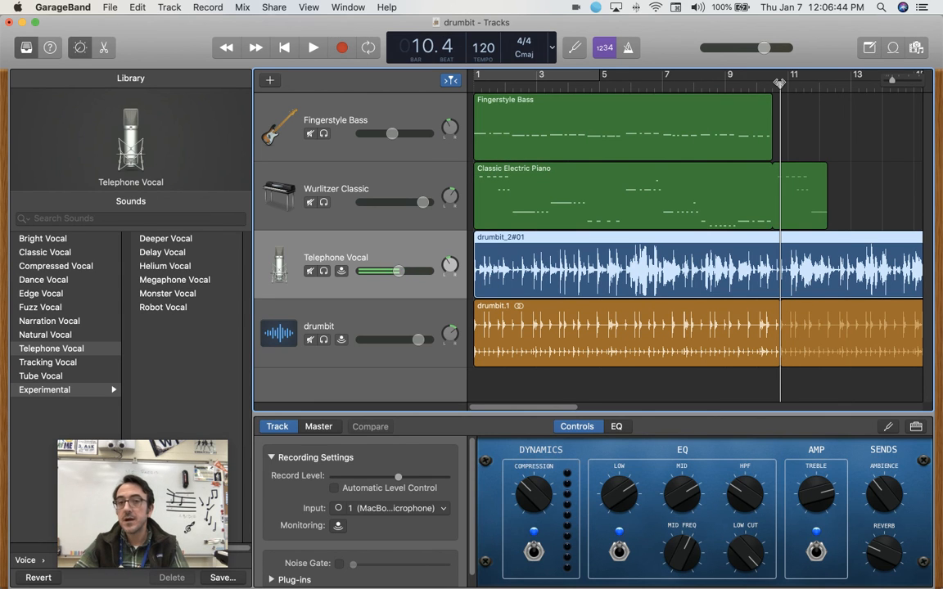